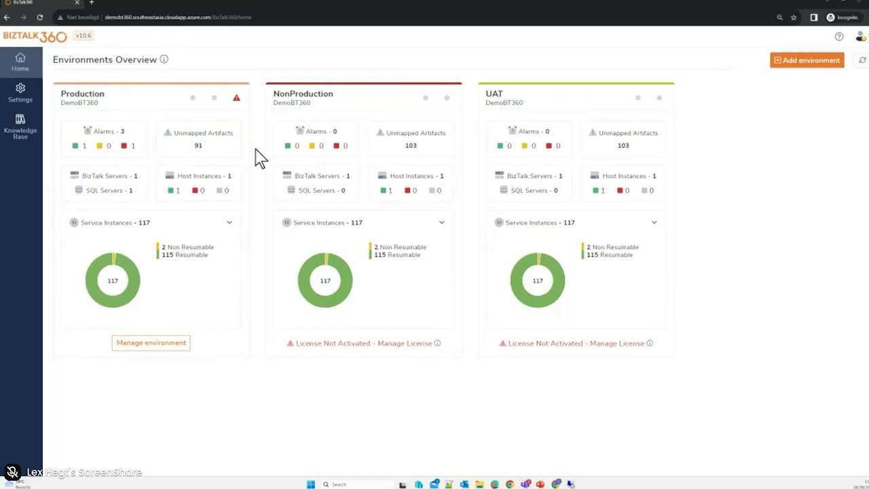
# Open the BTS2013002_CustomerOrderRouting application from the BizTalk applications list of the Production environment.
pyautogui.click(161, 346)
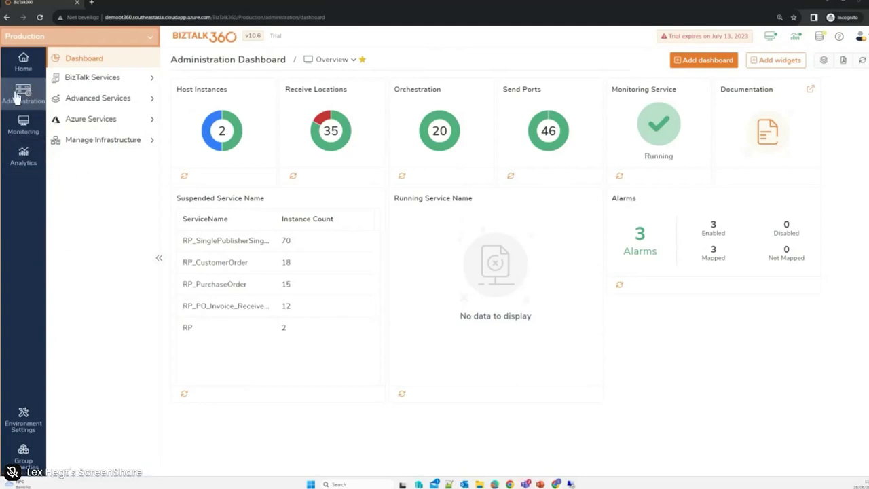
pyautogui.click(113, 80)
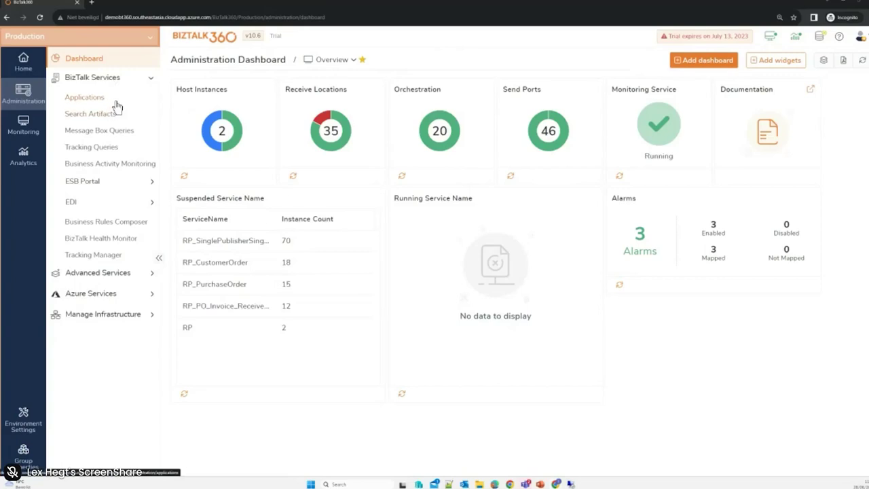
pyautogui.click(88, 100)
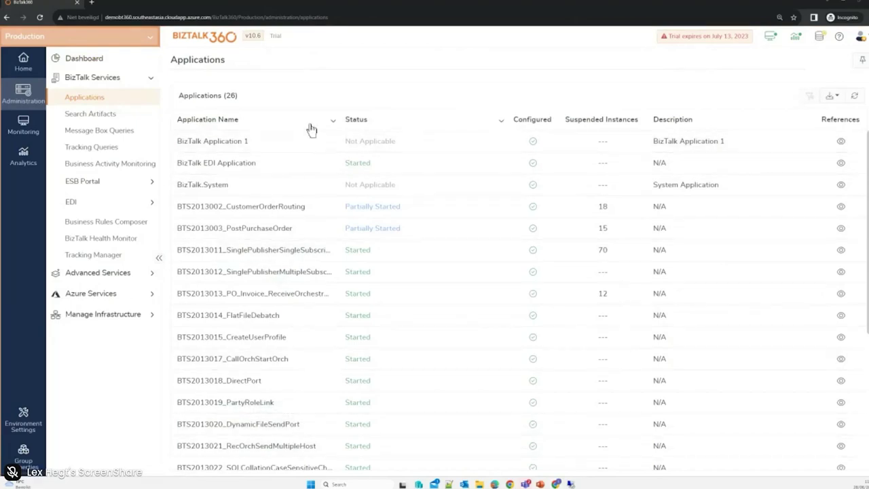
pyautogui.click(262, 211)
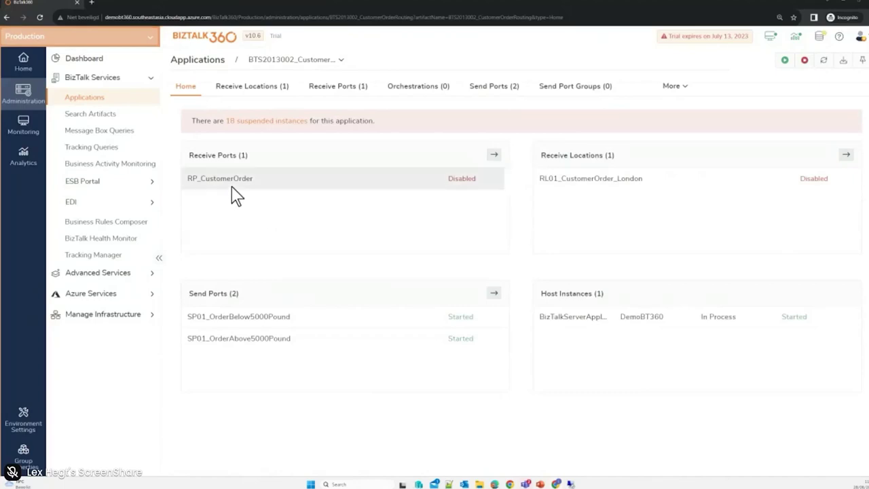
# Inspect the RL01_CustomerOrder_London receive location's properties and the XML disassembler settings of its XMLReceive pipeline.
pyautogui.click(253, 93)
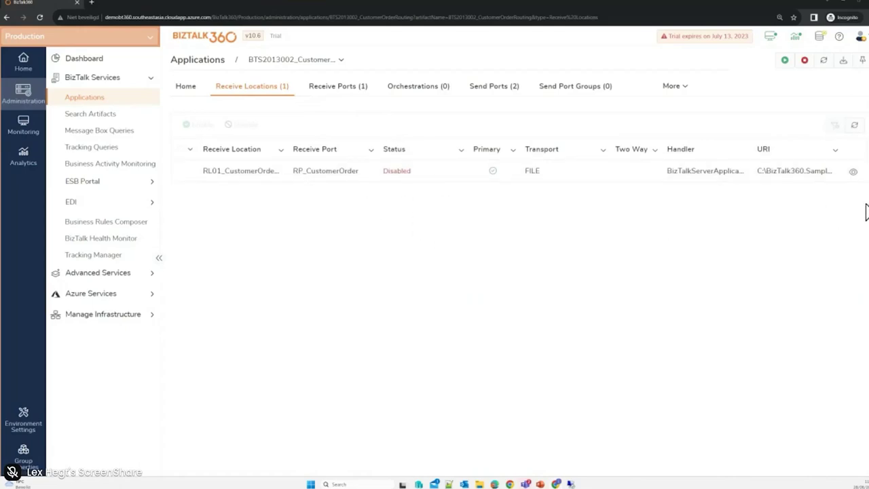
pyautogui.click(181, 172)
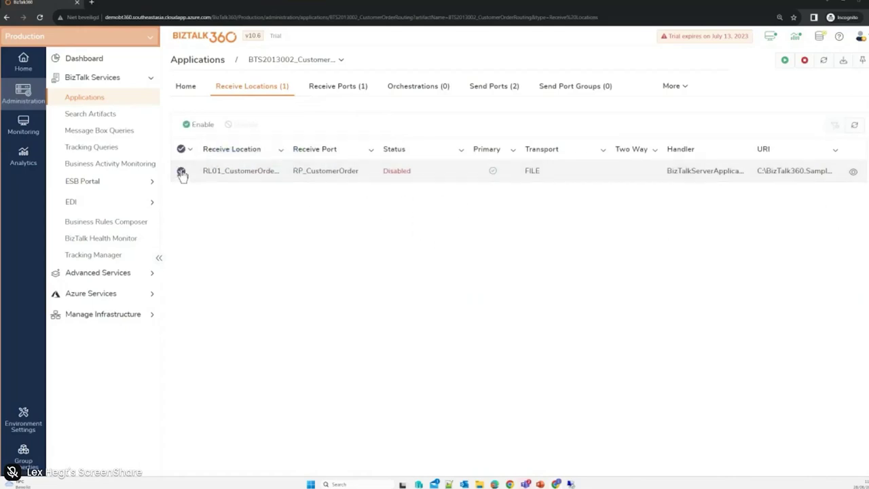
pyautogui.click(181, 173)
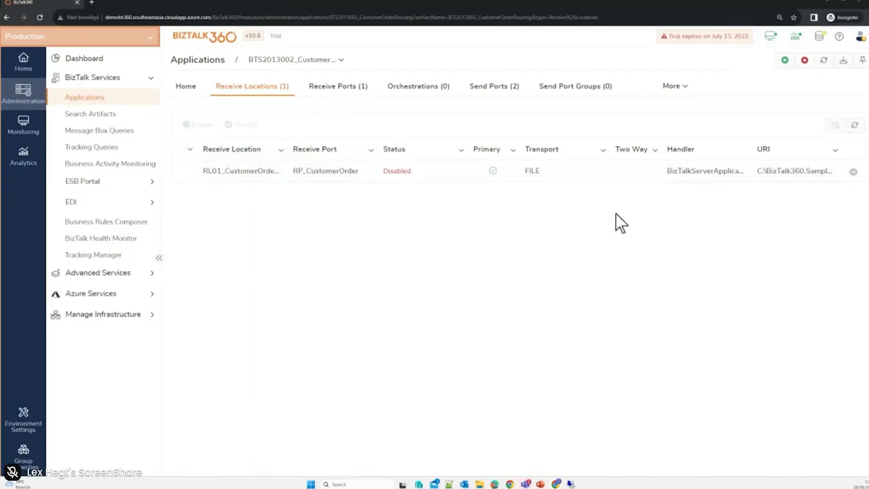
pyautogui.click(853, 172)
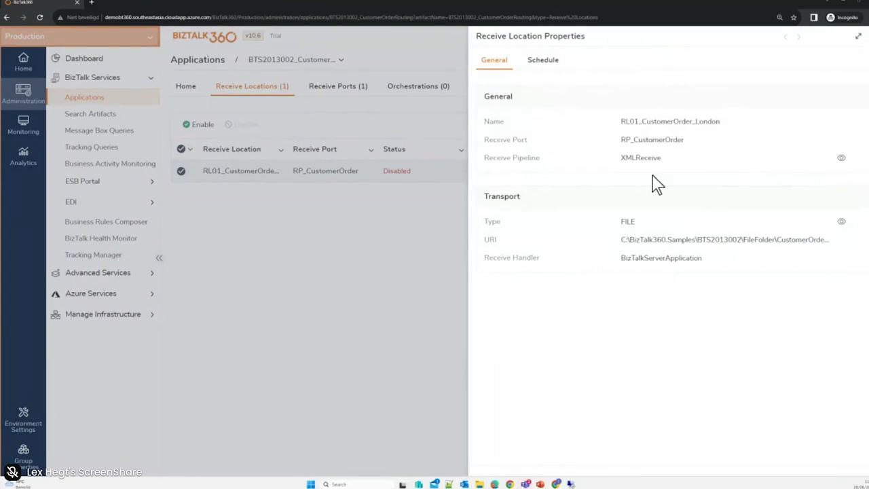
pyautogui.click(841, 159)
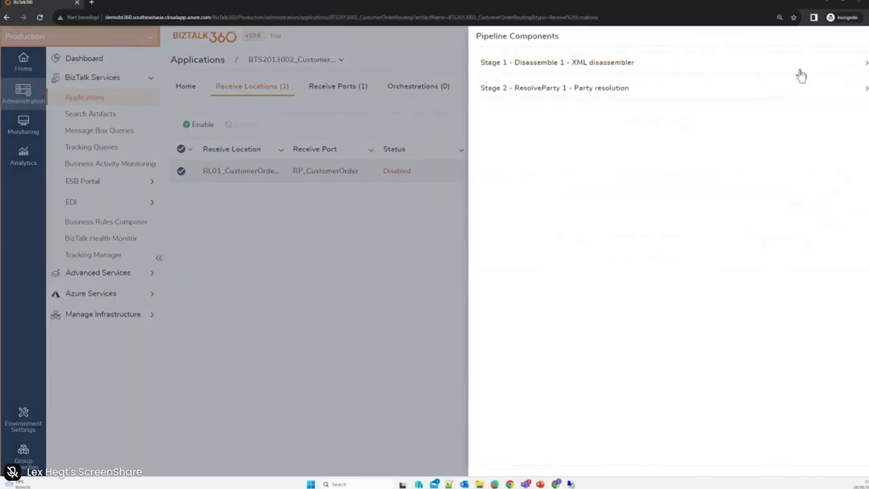
pyautogui.click(866, 65)
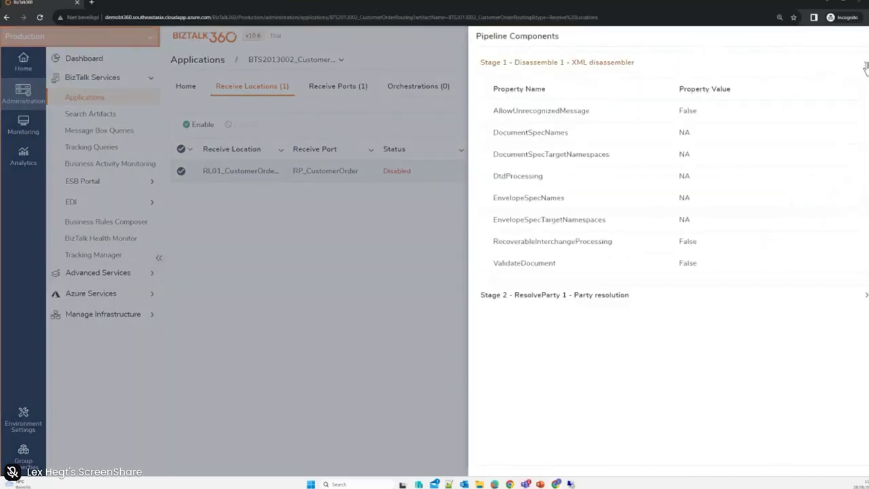
pyautogui.click(858, 36)
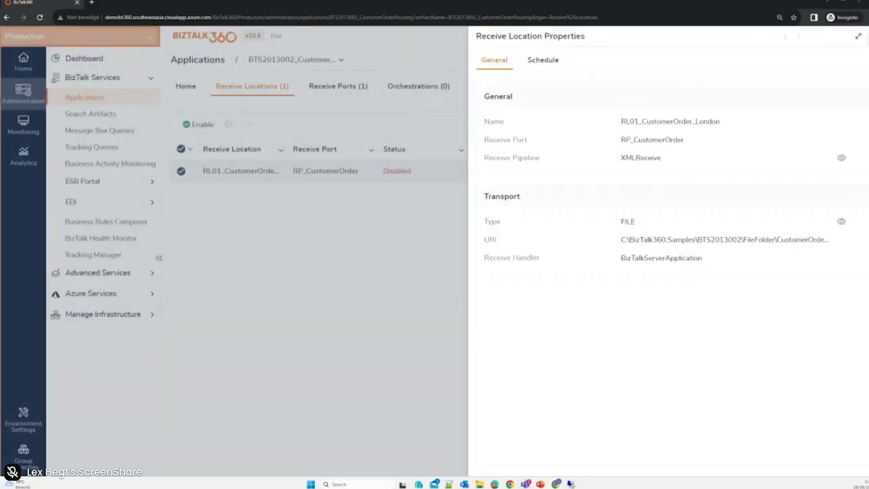
# View the receive location's schedule settings, close without saving, and look over the application's additional artifact categories.
pyautogui.click(543, 63)
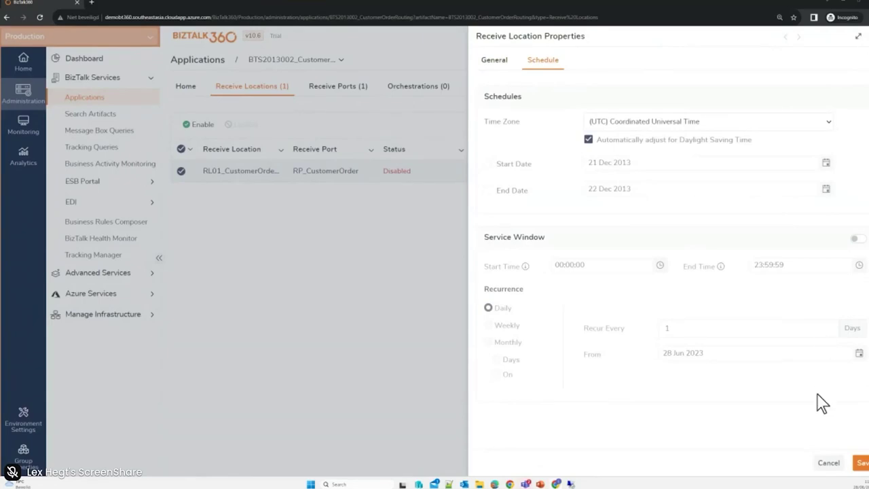
pyautogui.click(828, 463)
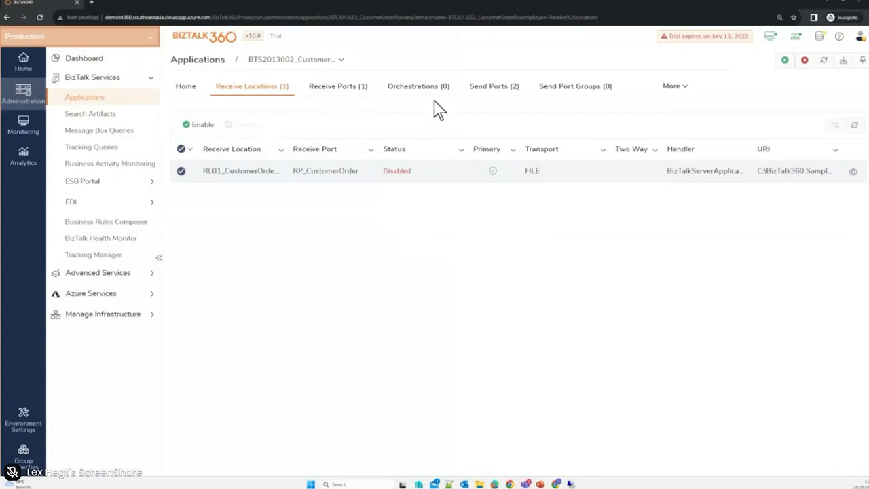
pyautogui.click(684, 87)
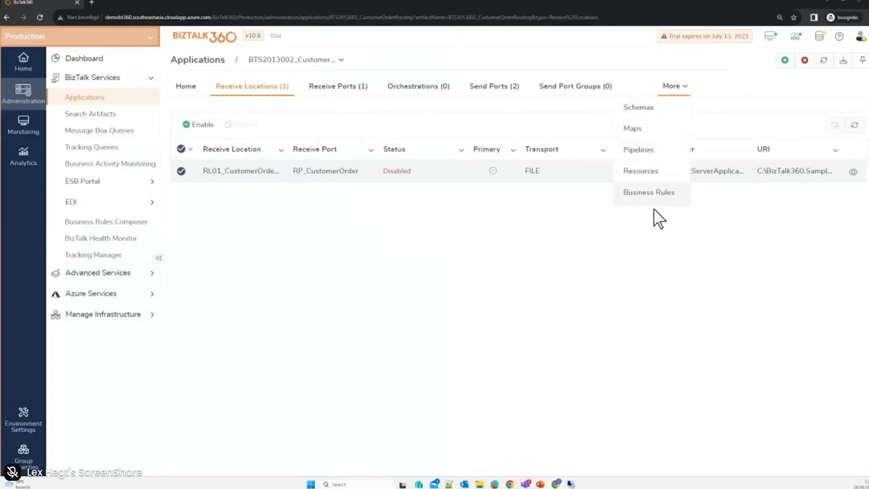
pyautogui.click(495, 271)
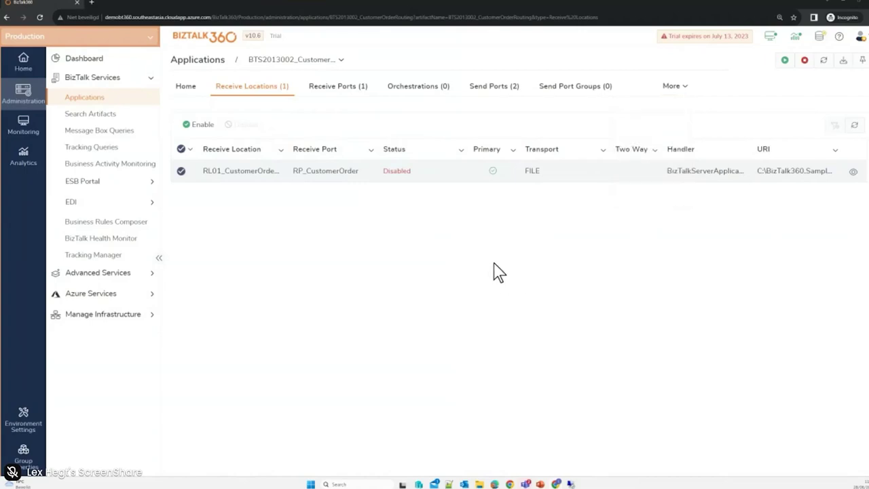
# Set up an artifact search for Receive Locations, add a filter condition and enlarge the query criteria area.
pyautogui.click(98, 119)
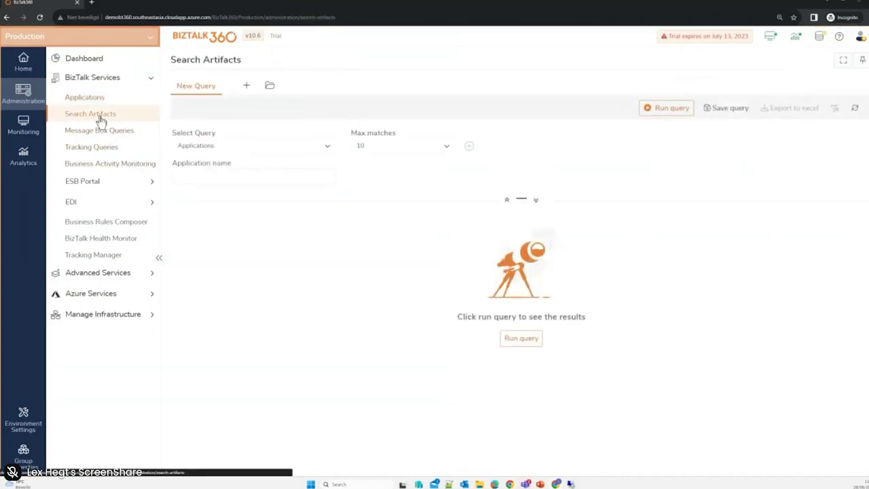
pyautogui.click(329, 148)
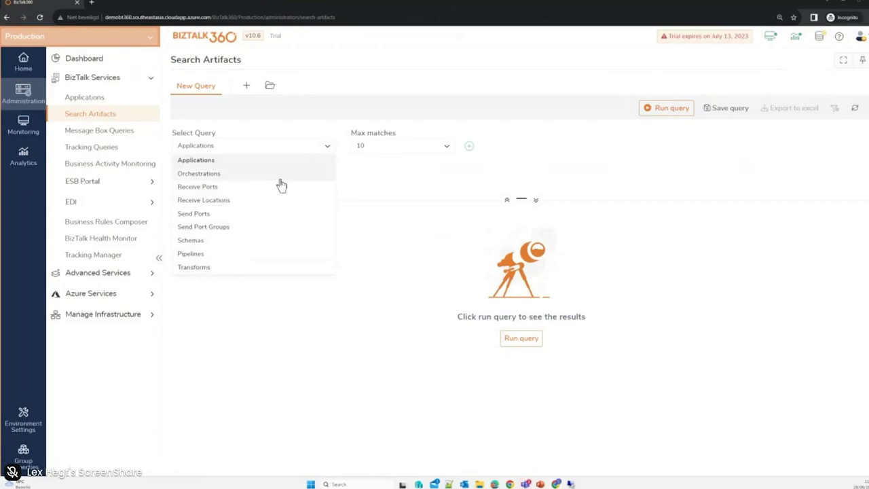
pyautogui.click(252, 200)
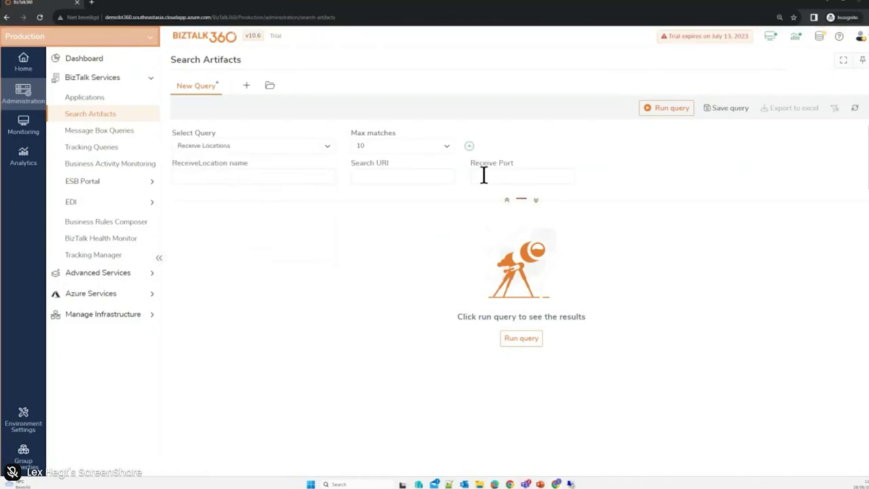
pyautogui.click(469, 146)
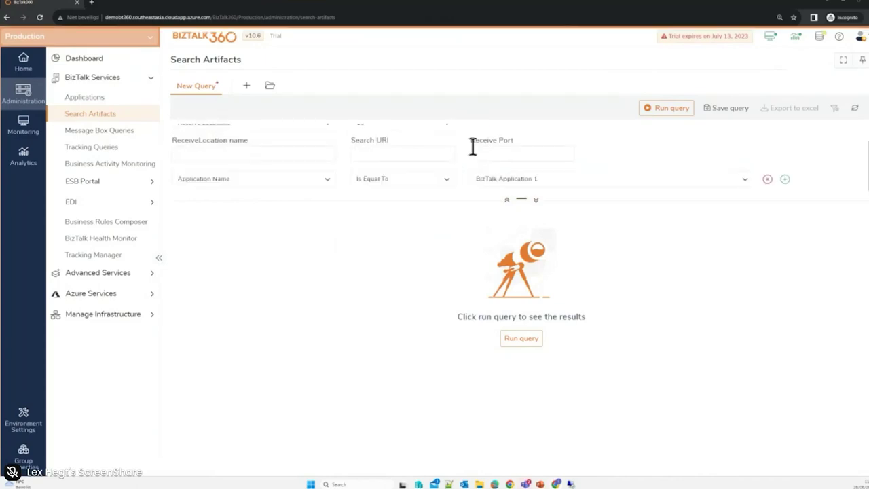
pyautogui.click(521, 199)
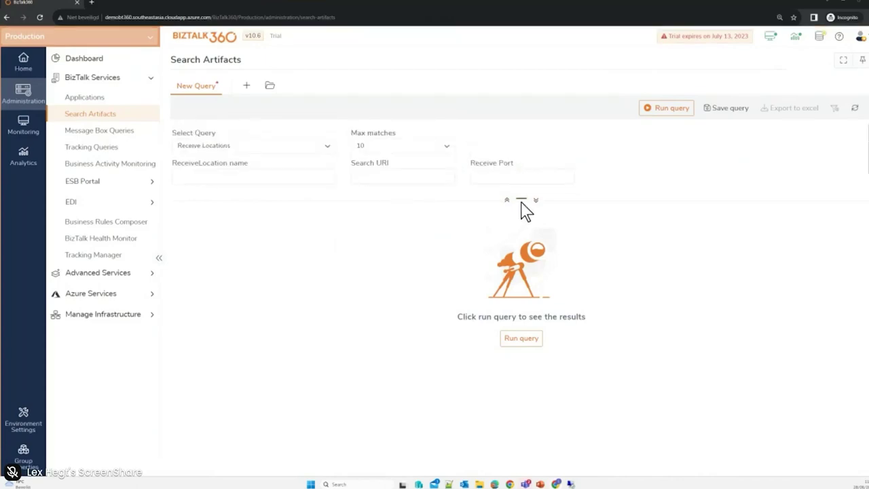
pyautogui.moveTo(520, 200); pyautogui.dragTo(520, 251)
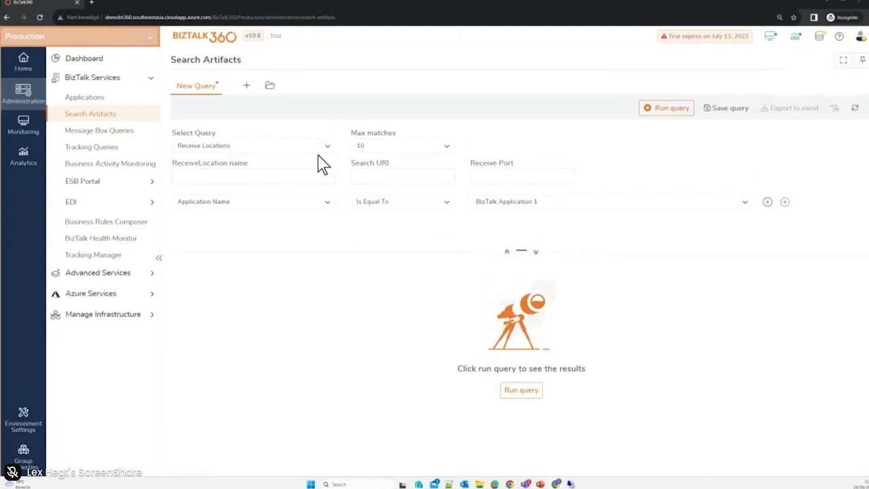
# Set the filter condition to Transport Type Is Equal To FTP and run the receive location query.
pyautogui.click(286, 205)
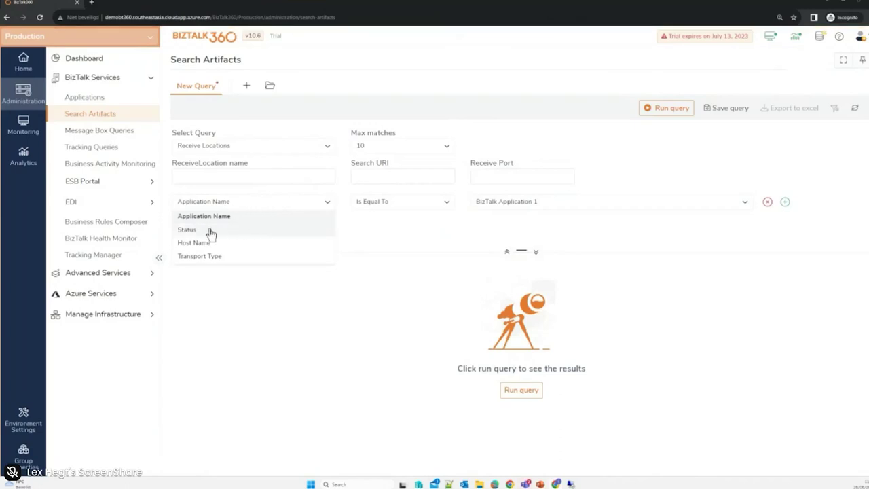
pyautogui.click(235, 263)
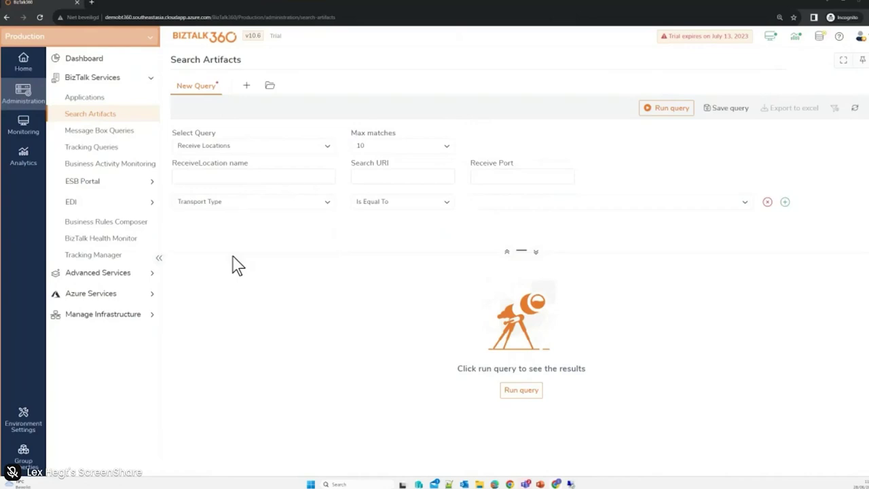
pyautogui.click(575, 206)
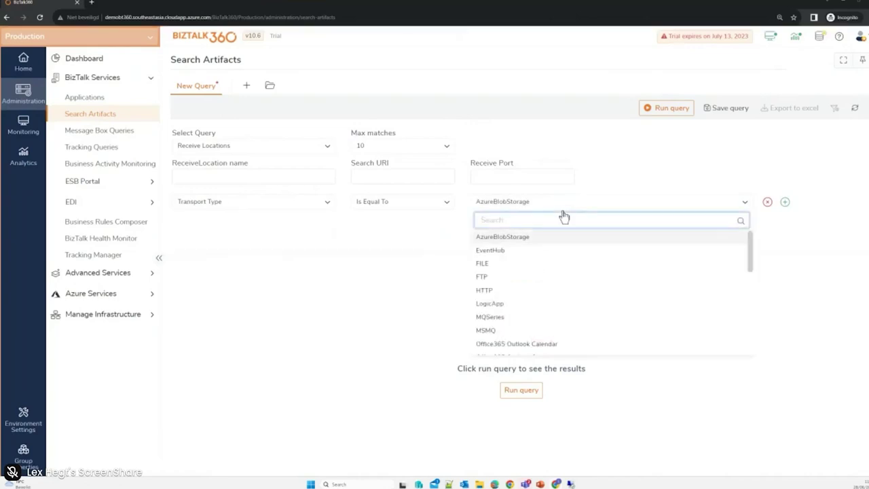
pyautogui.click(514, 277)
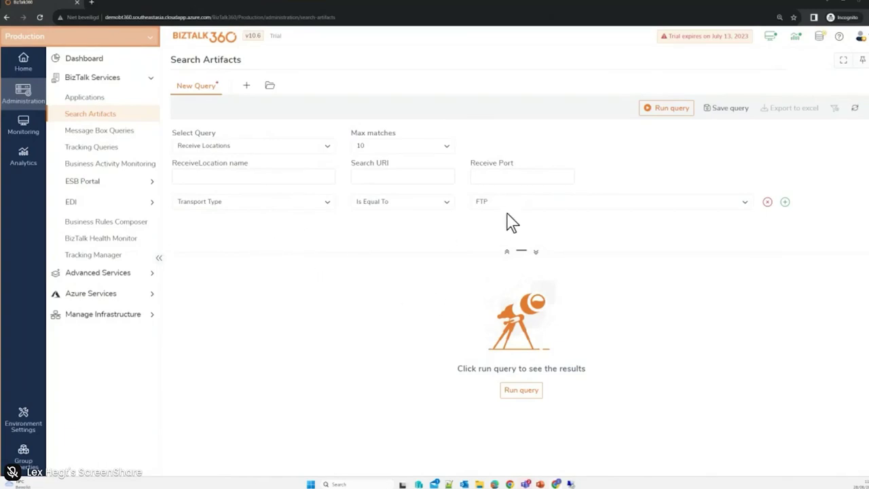
pyautogui.click(671, 108)
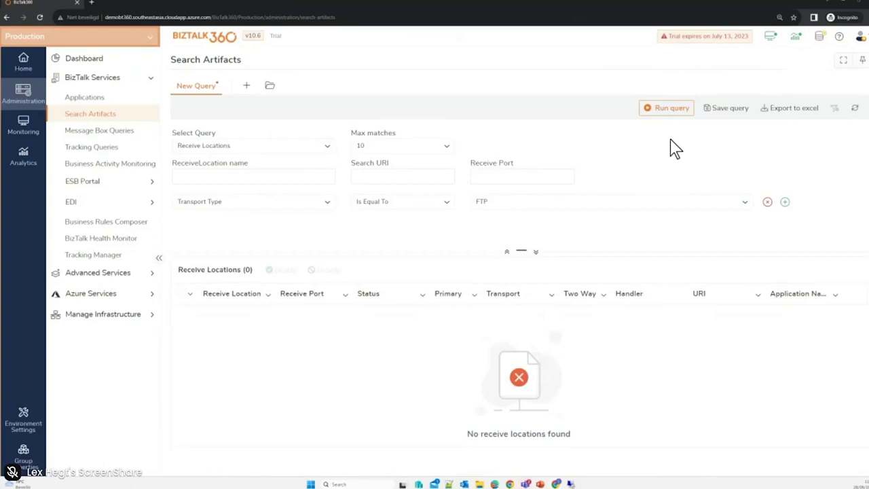
# Change the Transport Type filter to FILE and run the receive location query again.
pyautogui.click(511, 204)
pyautogui.click(504, 265)
pyautogui.click(672, 108)
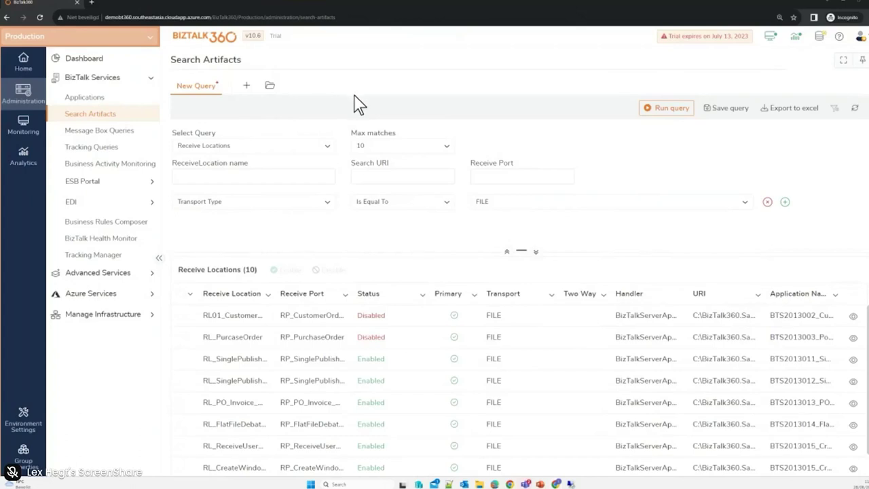
# Run a message box query for All In Progress Service Instances with a maximum of 10 matches.
pyautogui.click(115, 135)
pyautogui.click(542, 121)
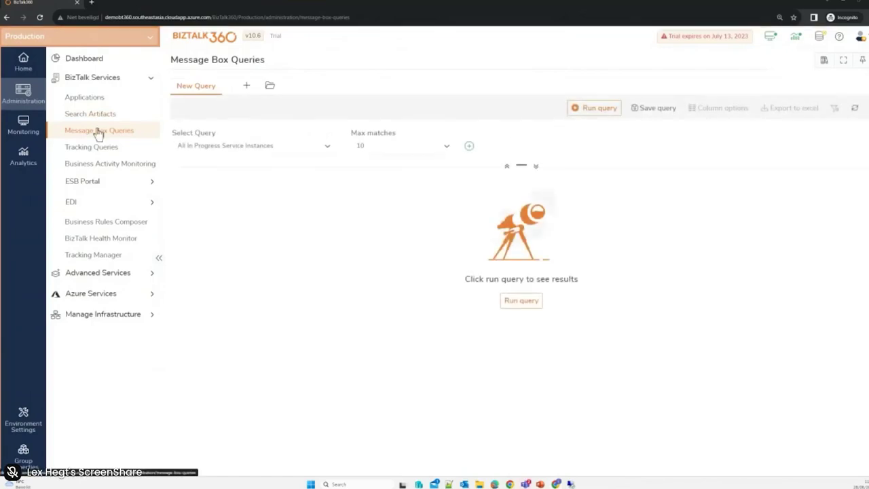
pyautogui.click(587, 110)
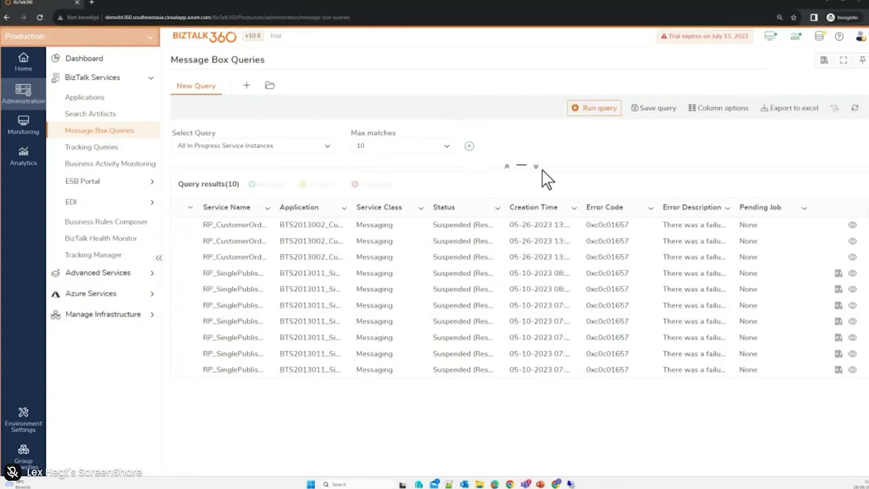
# Add a filter condition to the message box query and review the fields available for filtering.
pyautogui.click(469, 146)
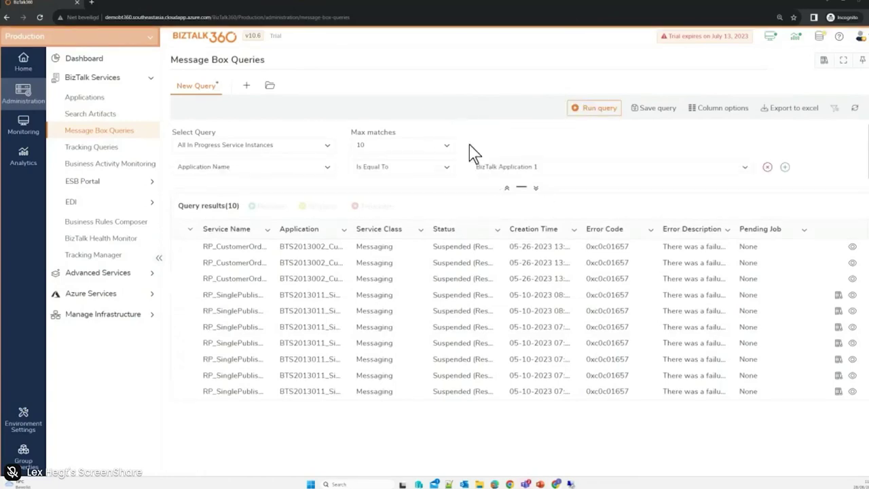
pyautogui.click(259, 169)
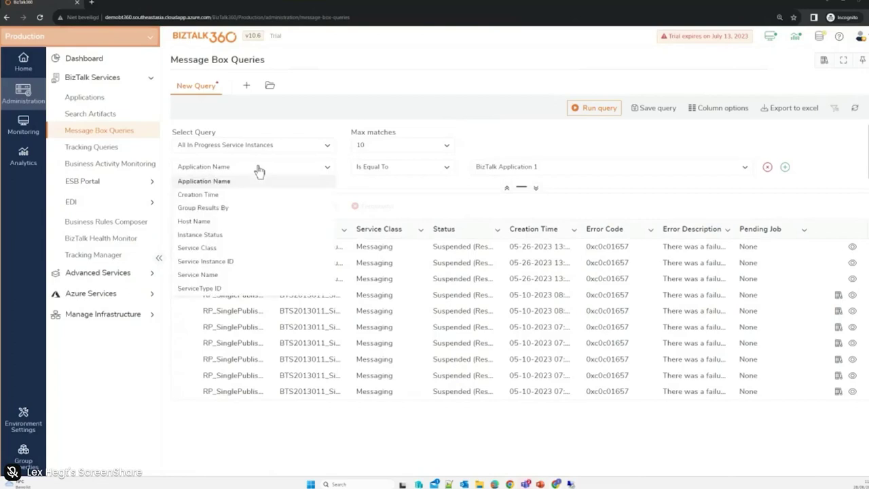
pyautogui.click(328, 169)
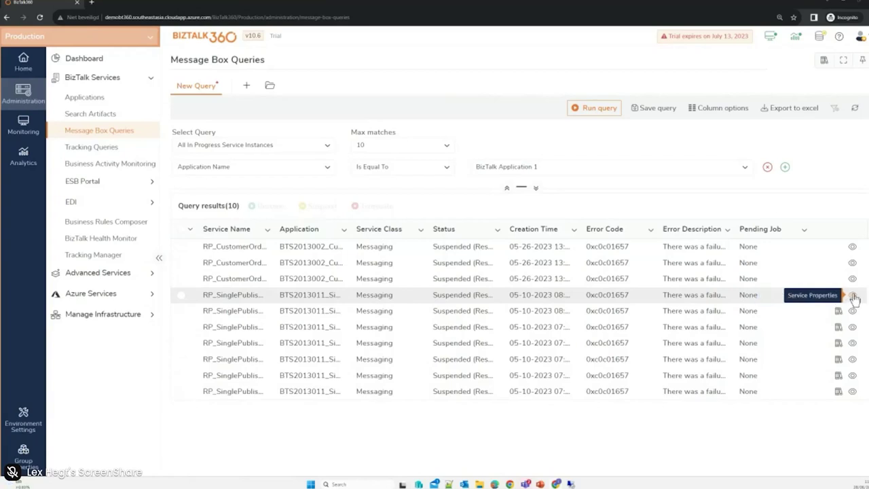
# Open the service properties of the first RP_SinglePublisherSingleSubscriber result and view the general properties of its message.
pyautogui.click(853, 296)
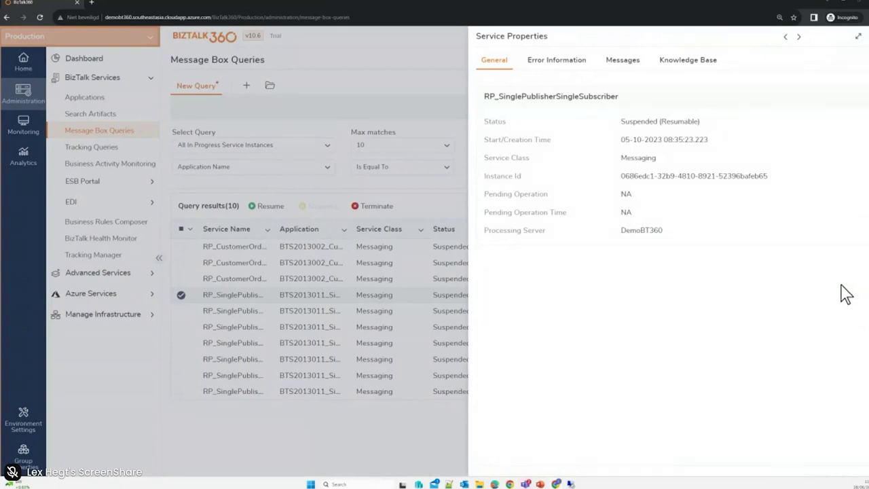
pyautogui.click(620, 68)
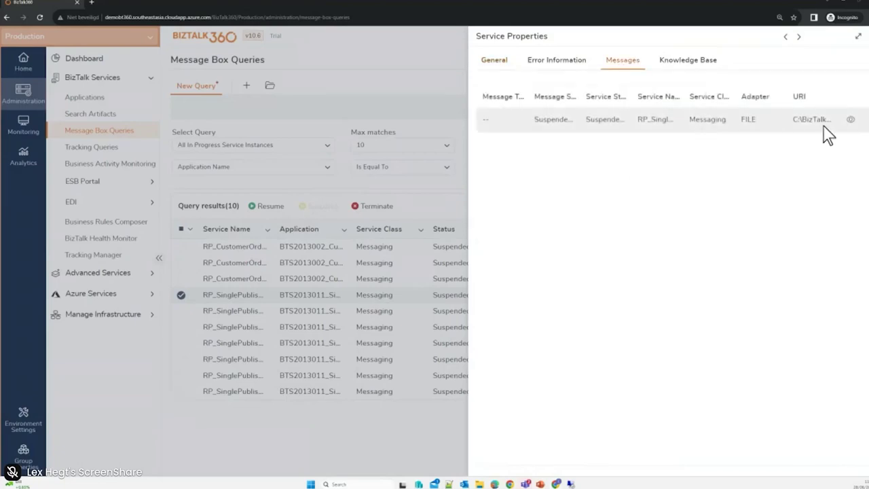
pyautogui.click(851, 122)
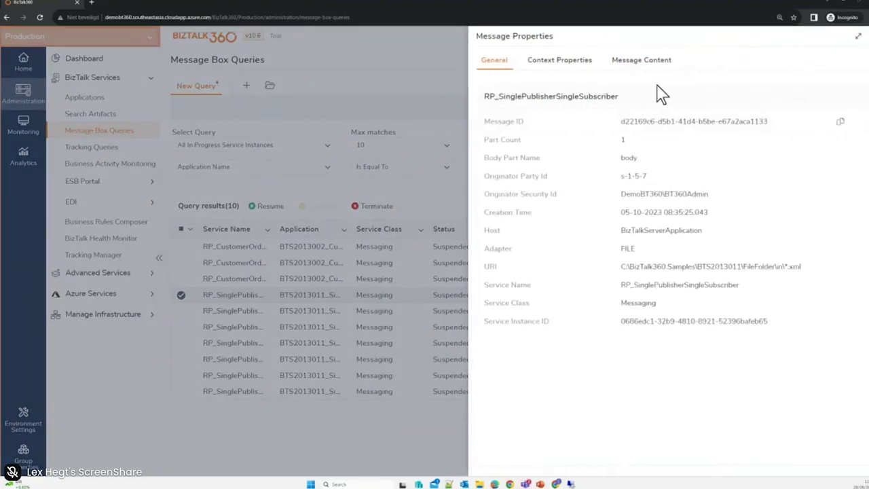
# View the message's body content, and read the LoadGenFramework knowledge base article for the suspended service instance.
pyautogui.click(637, 64)
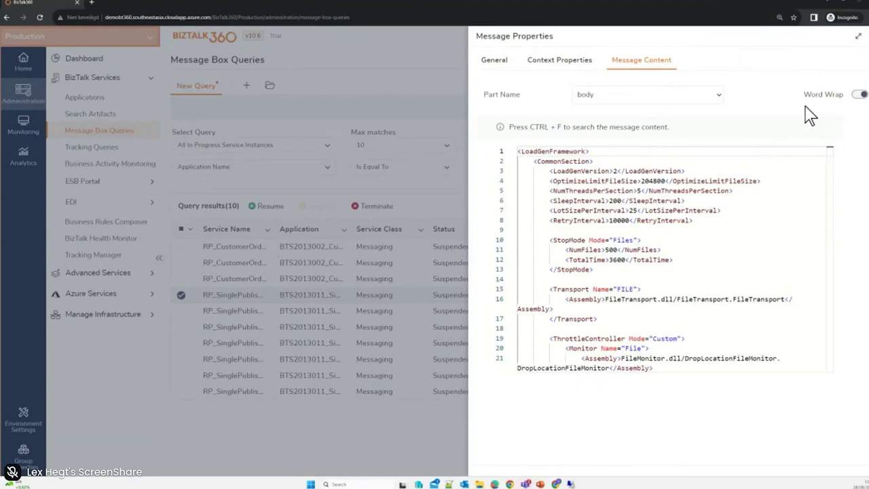
pyautogui.press('Escape')
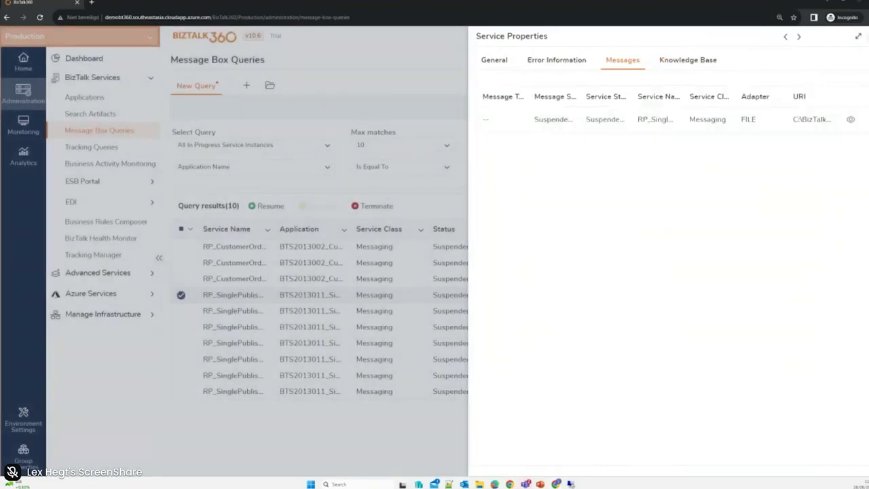
pyautogui.click(689, 63)
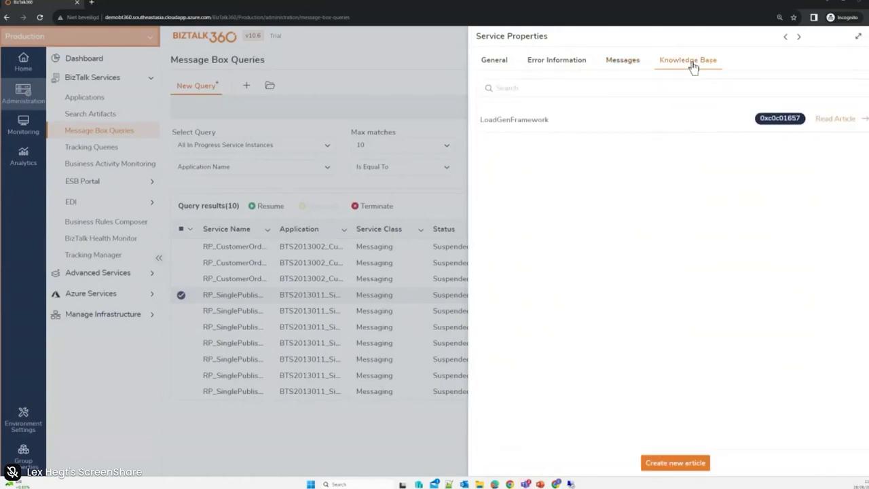
pyautogui.click(836, 120)
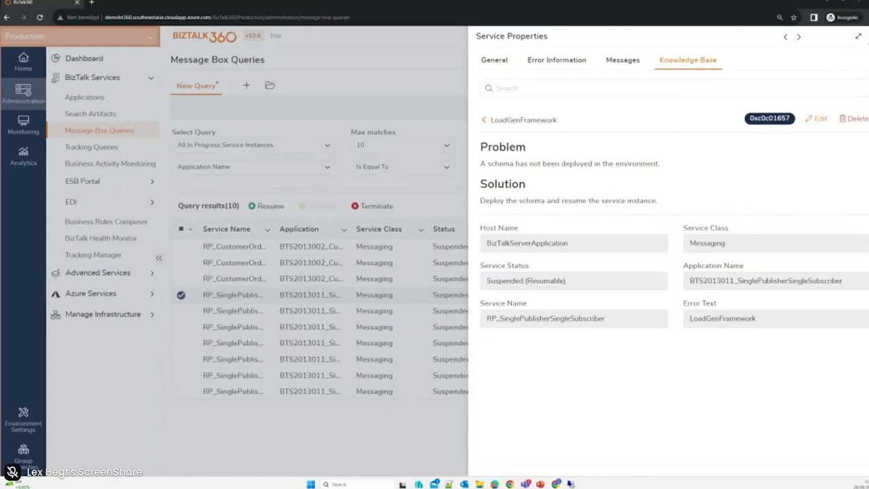
pyautogui.press('Escape')
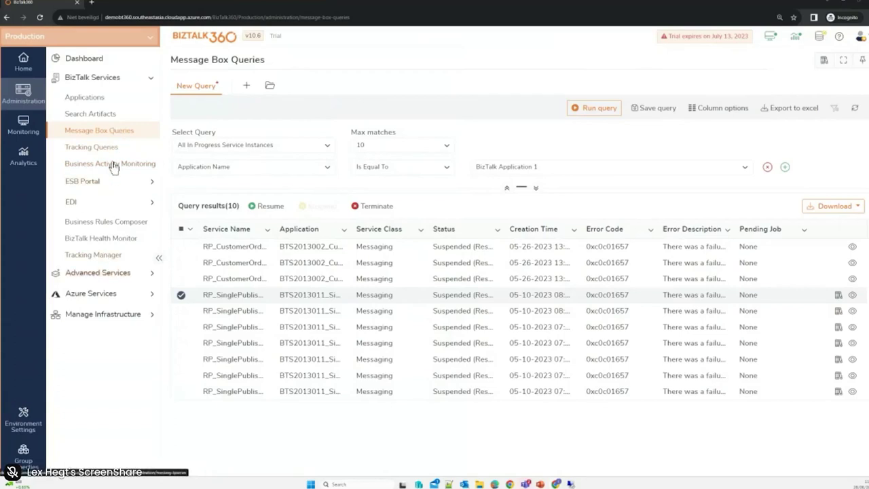
# In Tracking Manager, review the receive port, schema and send port tracking settings of BTS2013002_CustomerOrderRouting.
pyautogui.click(100, 257)
pyautogui.click(541, 120)
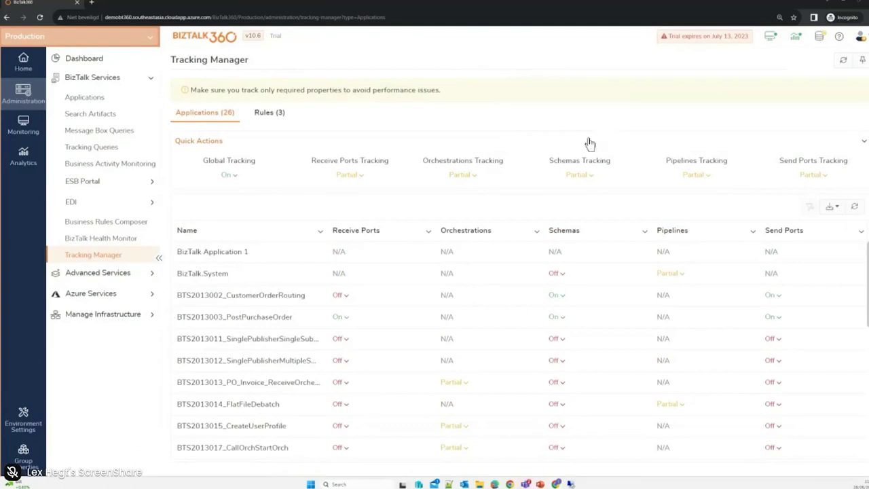
pyautogui.click(260, 297)
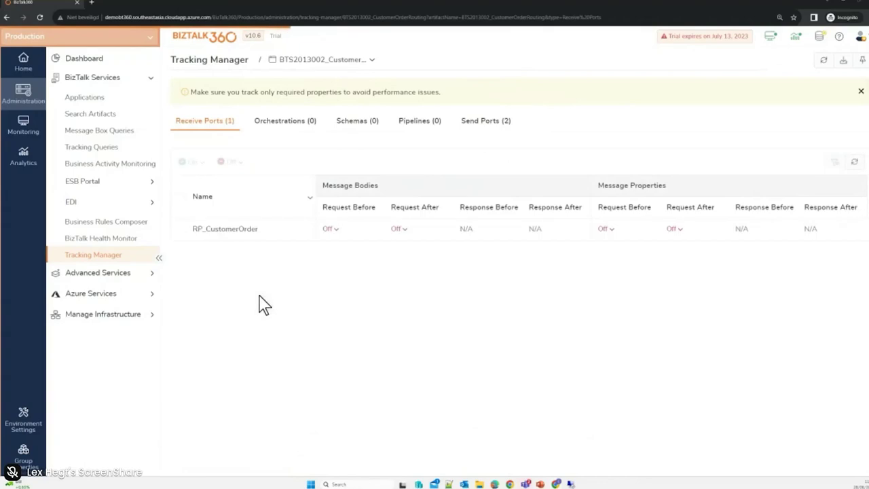
pyautogui.click(366, 128)
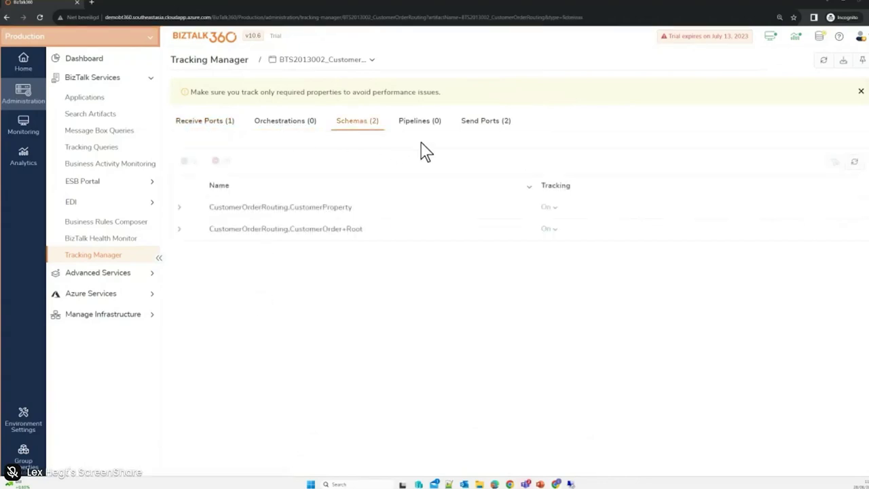
pyautogui.click(493, 130)
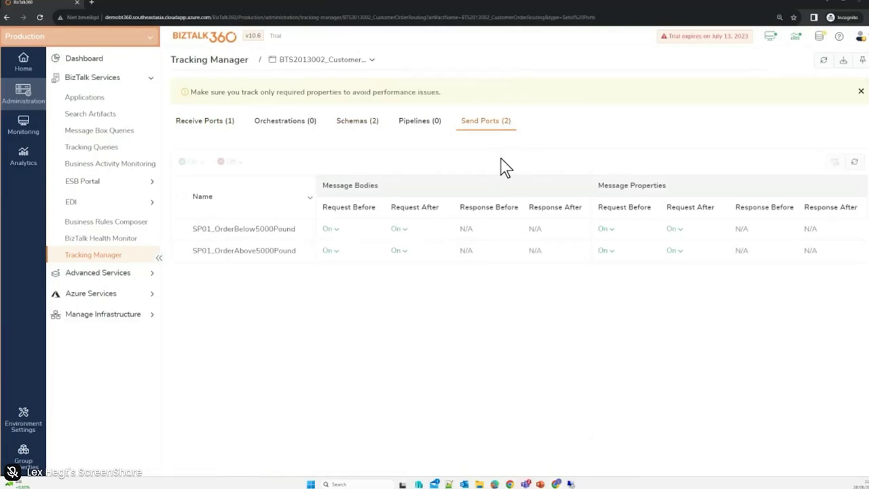
# Run an Advanced Event Viewer query with a maximum of 10 matches and Match set to All.
pyautogui.click(109, 278)
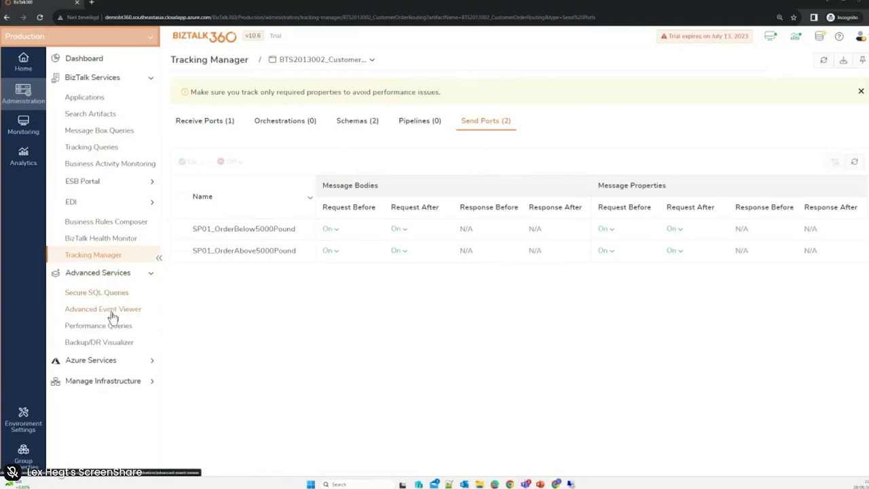
pyautogui.click(112, 311)
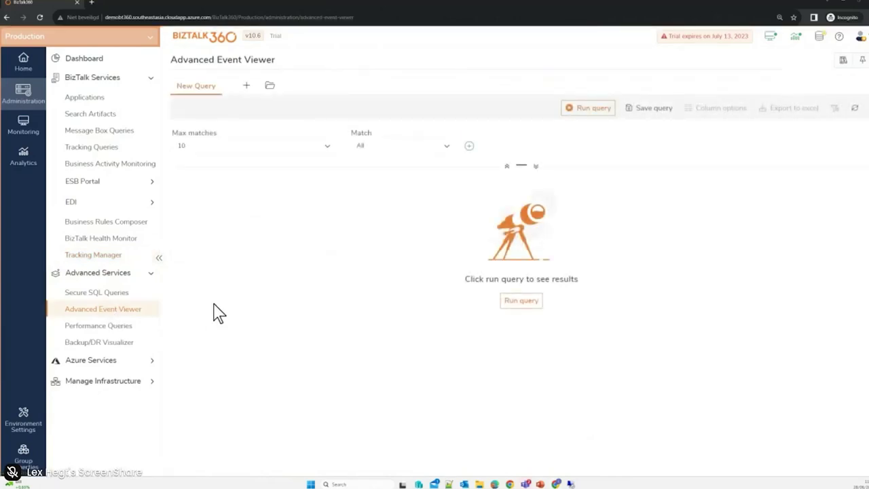
pyautogui.click(589, 109)
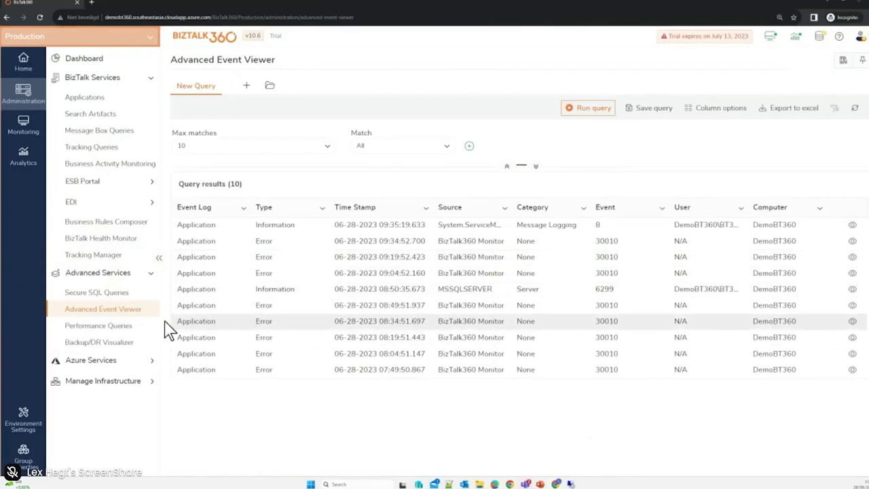
# View the Performance Queries page and list the features available under Manage Infrastructure.
pyautogui.click(116, 329)
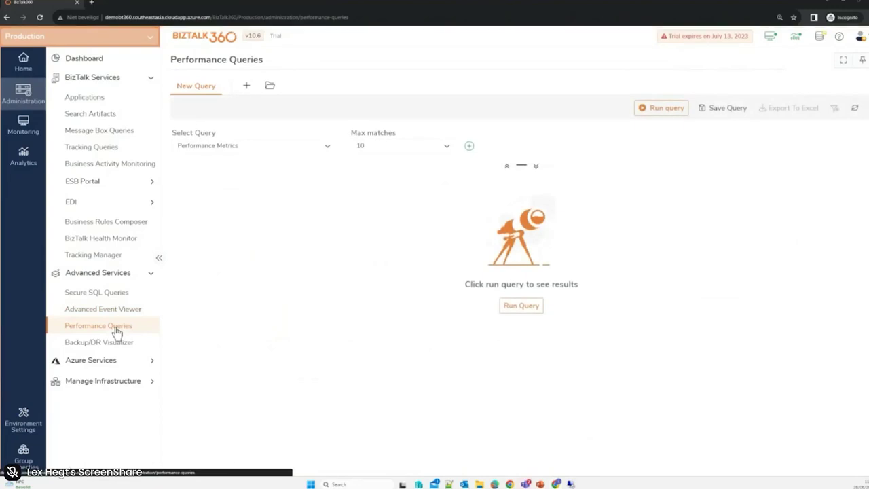
pyautogui.click(134, 279)
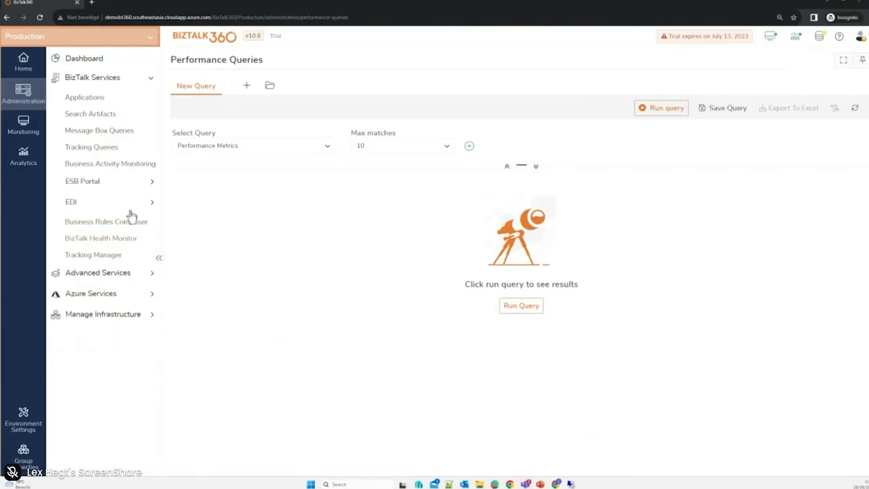
pyautogui.click(129, 85)
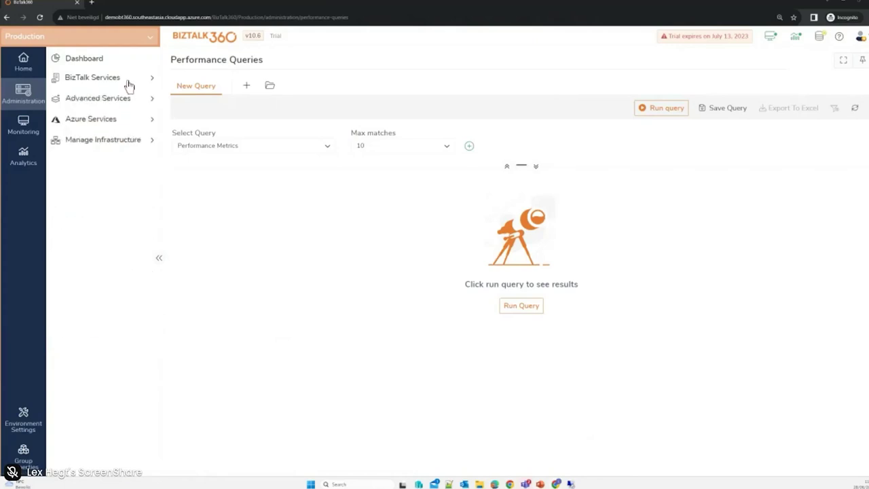
pyautogui.click(132, 142)
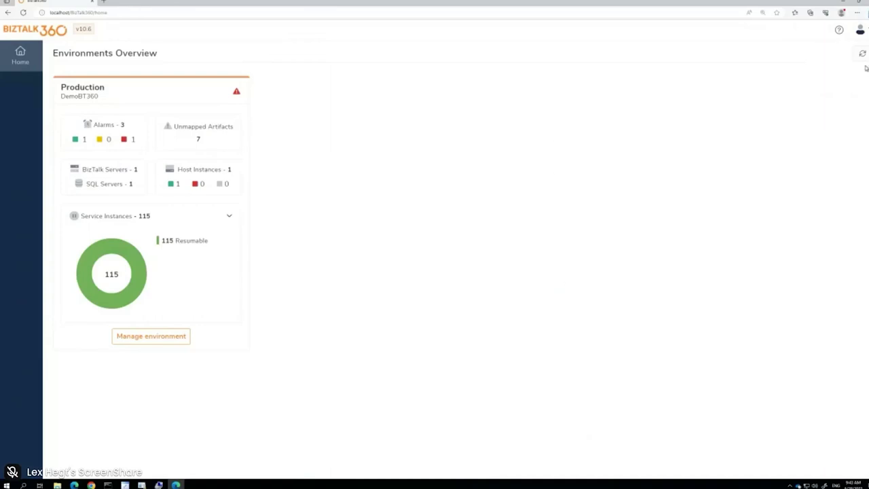
# In the restricted user's BizTalk360 session, view the profile settings and open the Production environment for management.
pyautogui.click(860, 30)
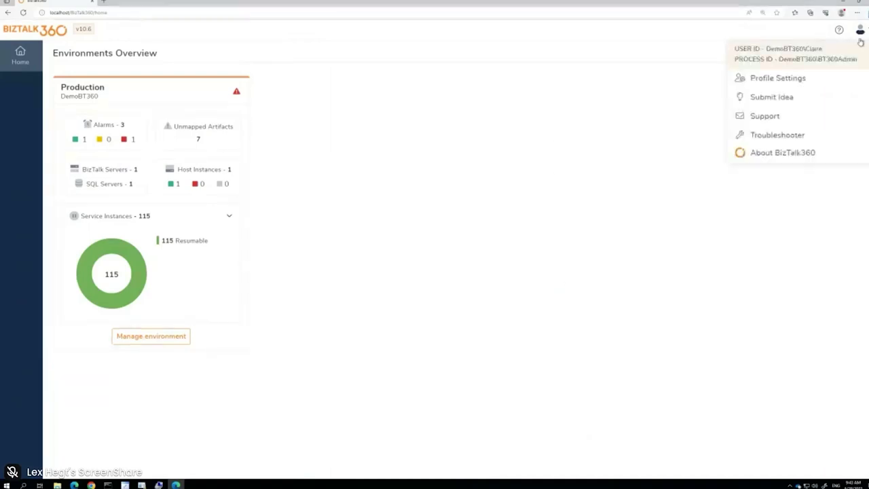
pyautogui.click(807, 87)
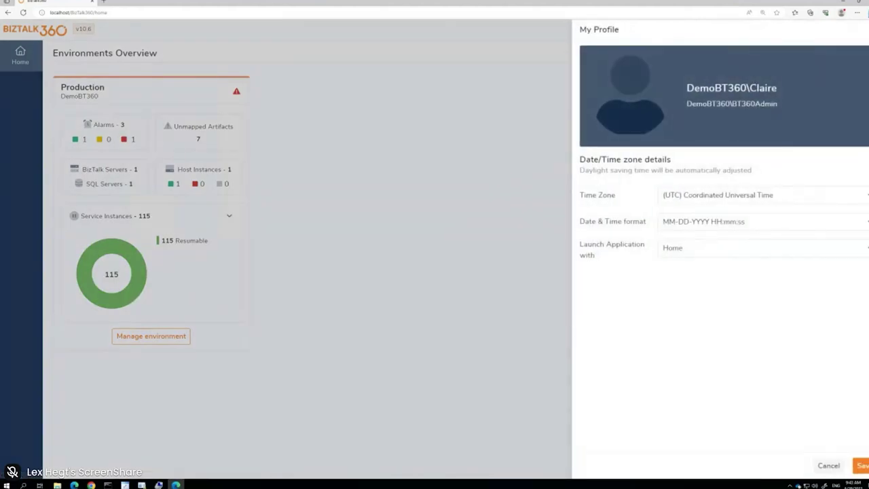
pyautogui.press('Escape')
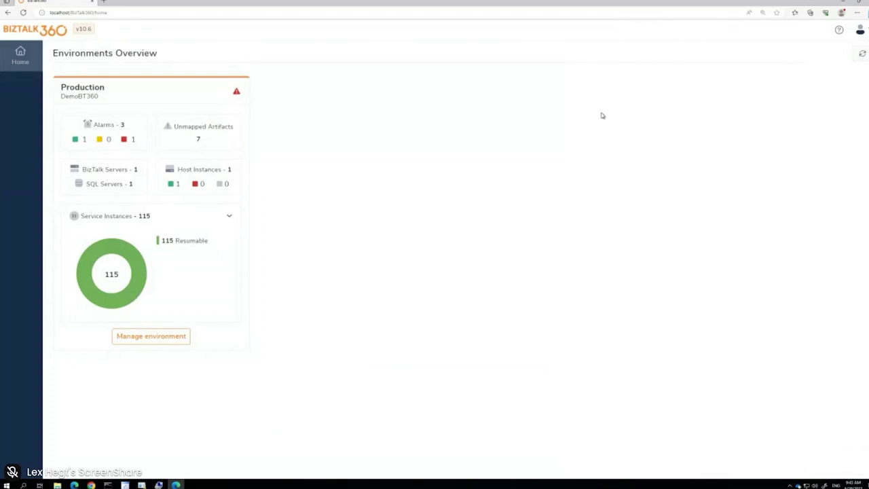
pyautogui.click(174, 337)
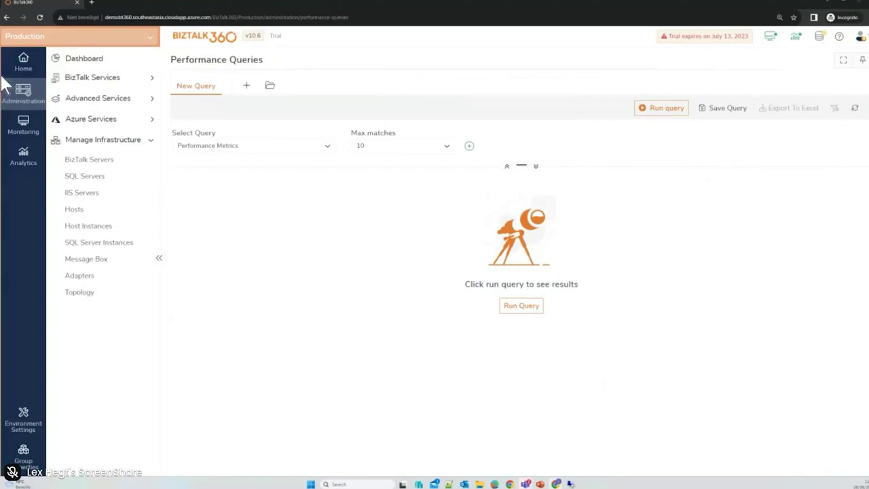
# In the administrator session's Team Management settings, review the first normal user's application and feature permissions without saving.
pyautogui.click(22, 64)
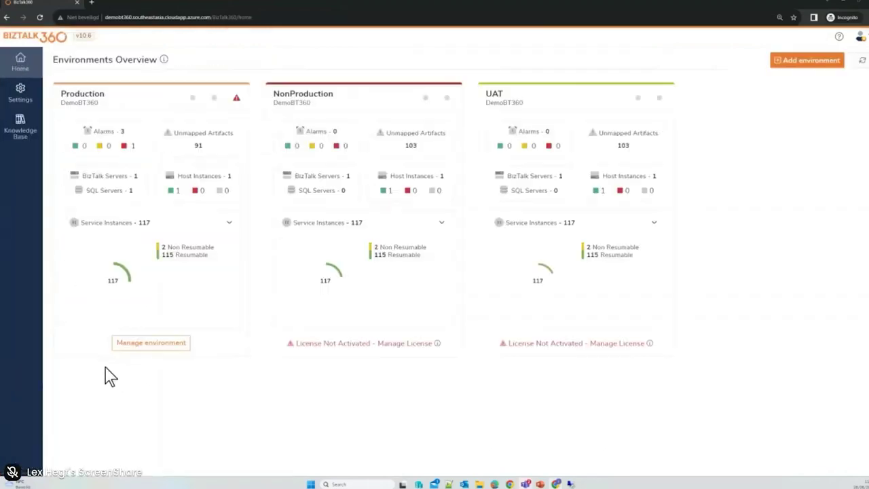
pyautogui.click(24, 100)
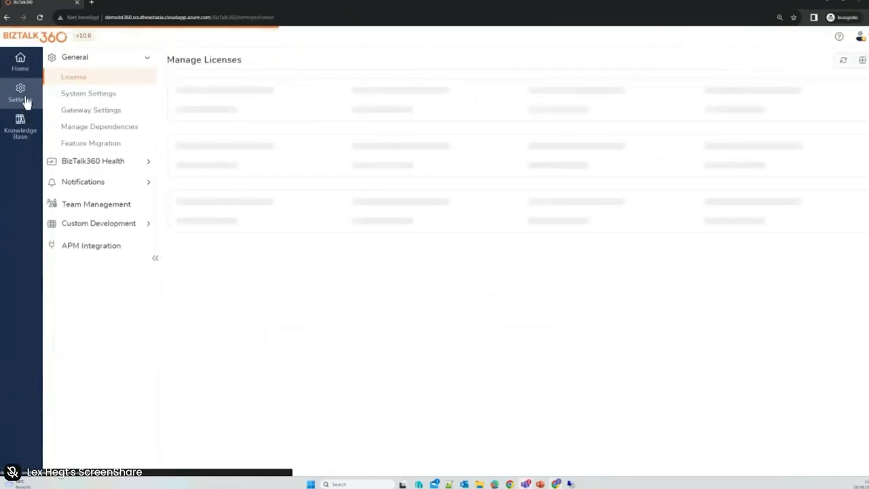
pyautogui.click(119, 205)
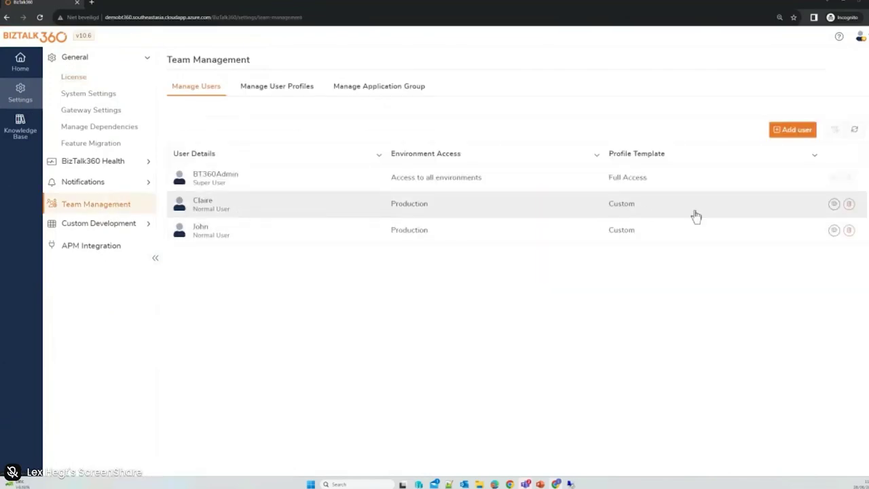
pyautogui.click(426, 218)
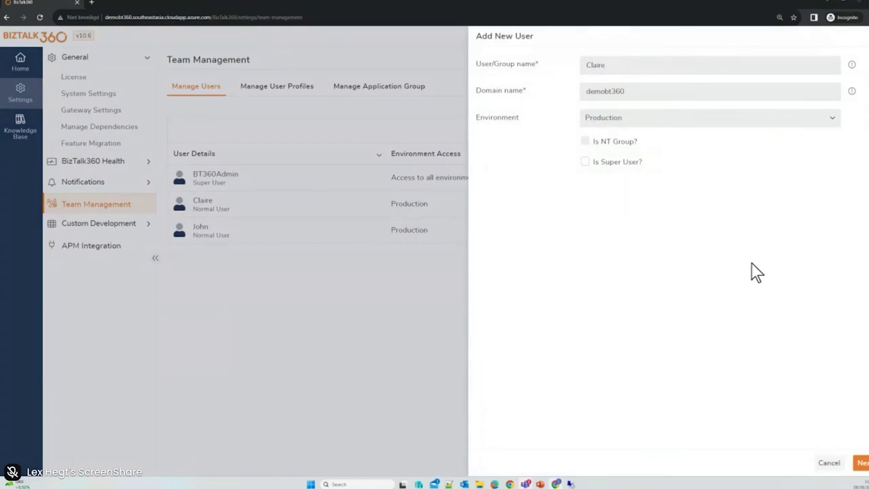
pyautogui.click(862, 463)
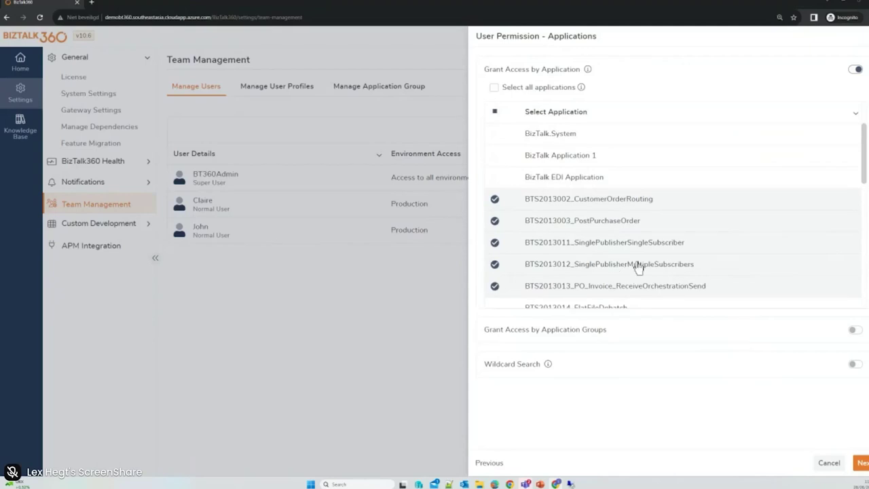
pyautogui.click(861, 462)
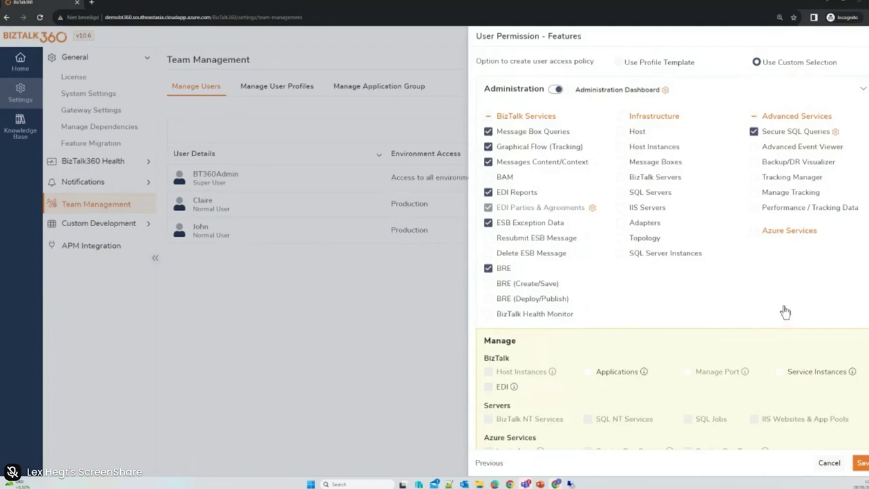
pyautogui.click(828, 464)
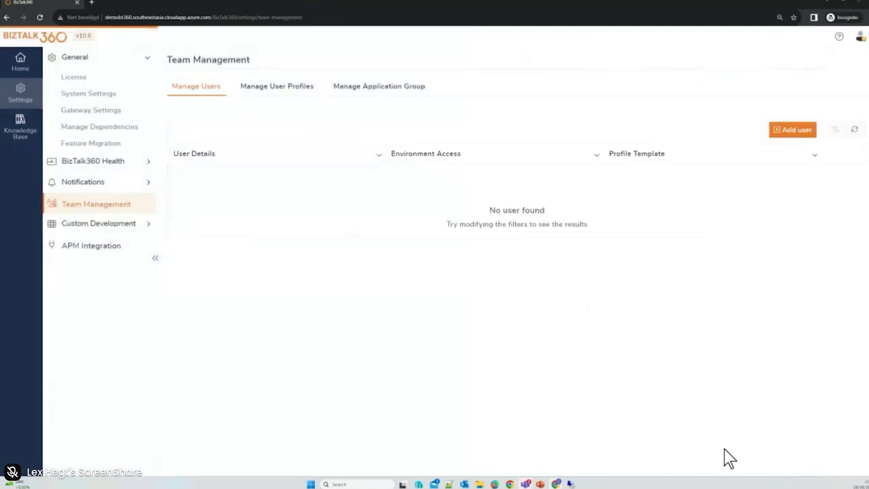
# Switch to the restricted user's session and view its accessible Applications list and the Search Artifacts page.
pyautogui.moveTo(557, 484)
pyautogui.click(570, 448)
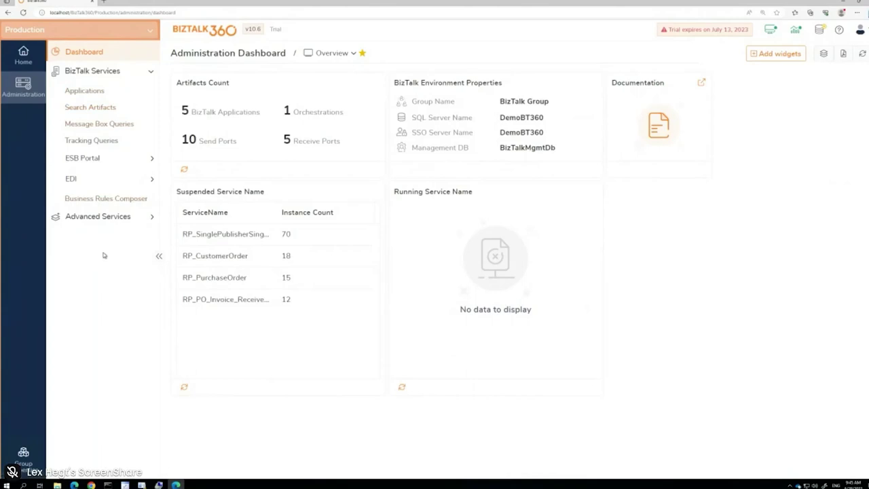
pyautogui.click(102, 91)
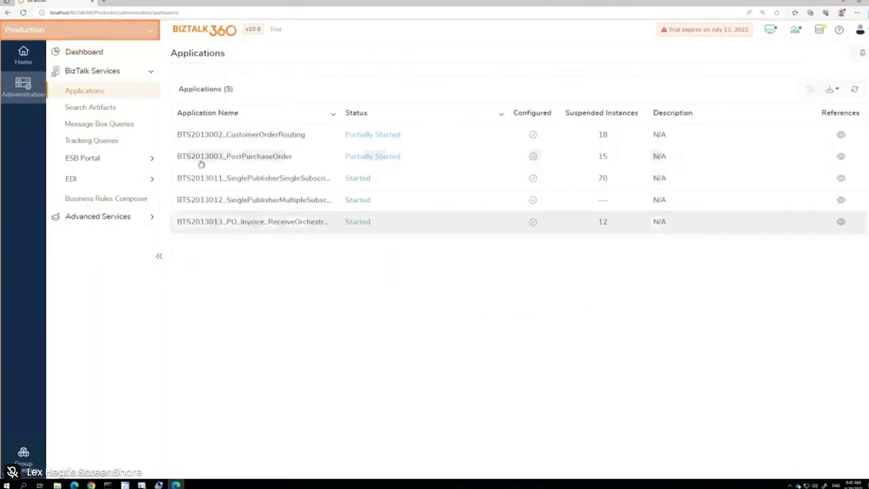
pyautogui.click(100, 110)
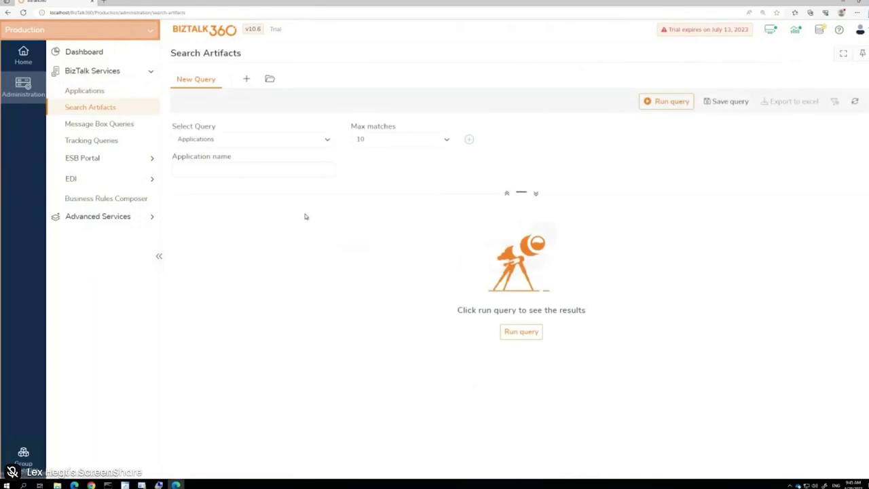
# Run the restricted user's message box query for All In Progress Service Instances with 10 maximum matches, and open Tracking Queries.
pyautogui.click(88, 126)
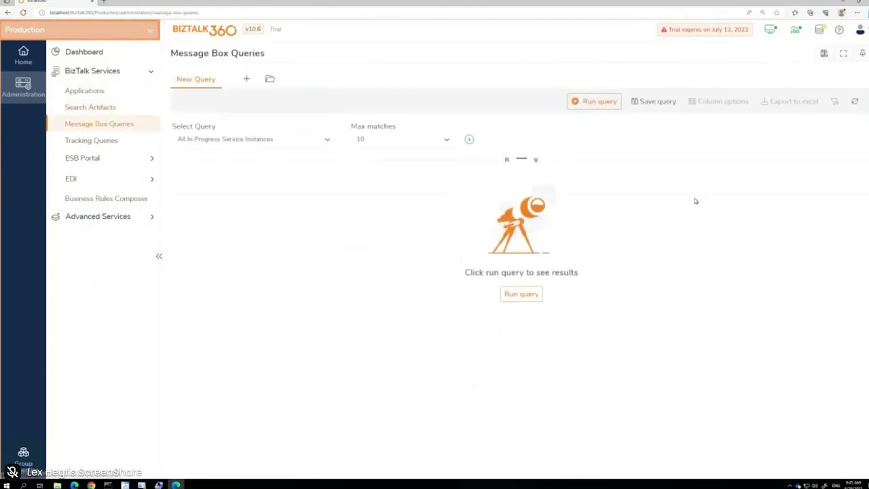
pyautogui.click(597, 102)
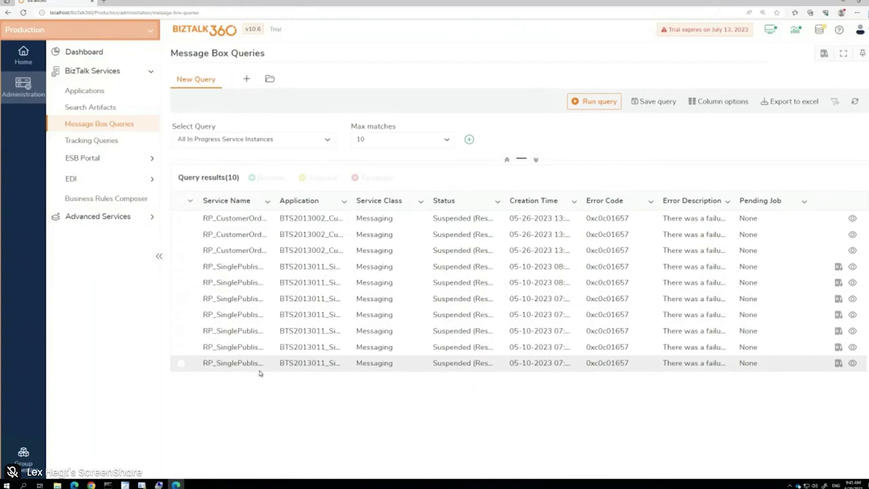
pyautogui.click(108, 144)
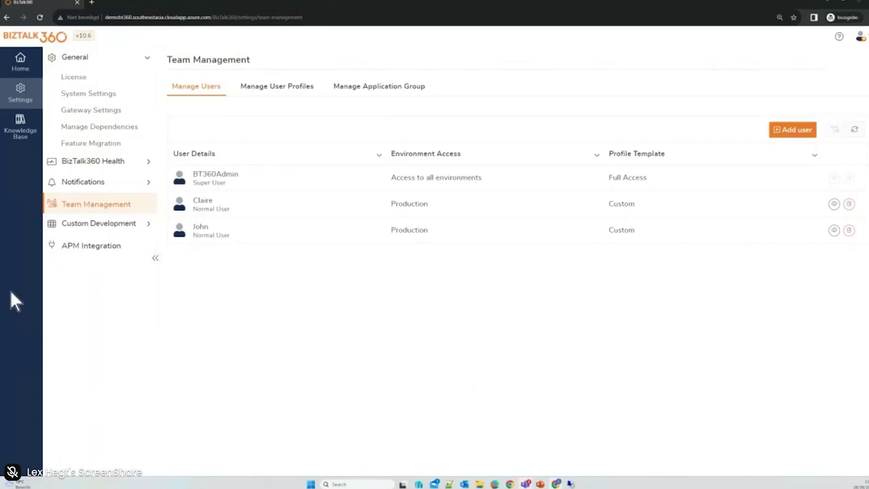
# Open the Production environment from the Environments Overview in the administrator's session.
pyautogui.click(23, 67)
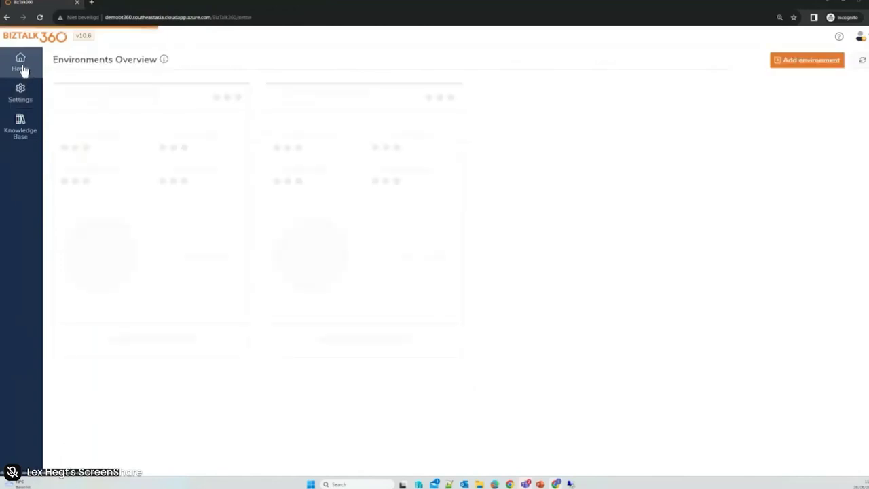
pyautogui.click(171, 352)
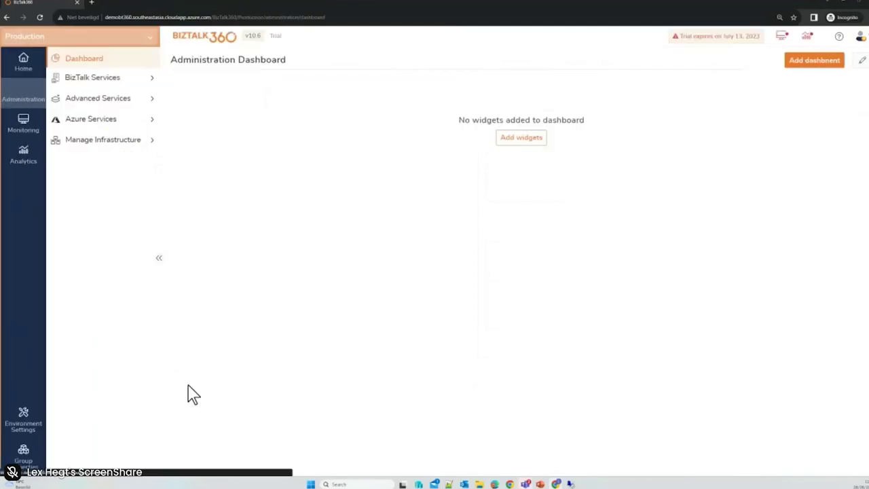
# Review the Platform Health alarm's graph on the Monitoring dashboard and view the Manage Alarms list.
pyautogui.click(24, 126)
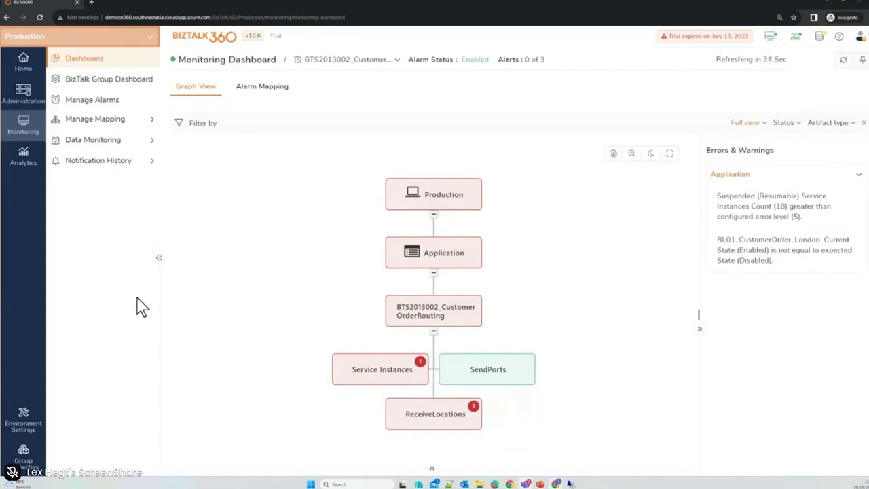
pyautogui.click(370, 66)
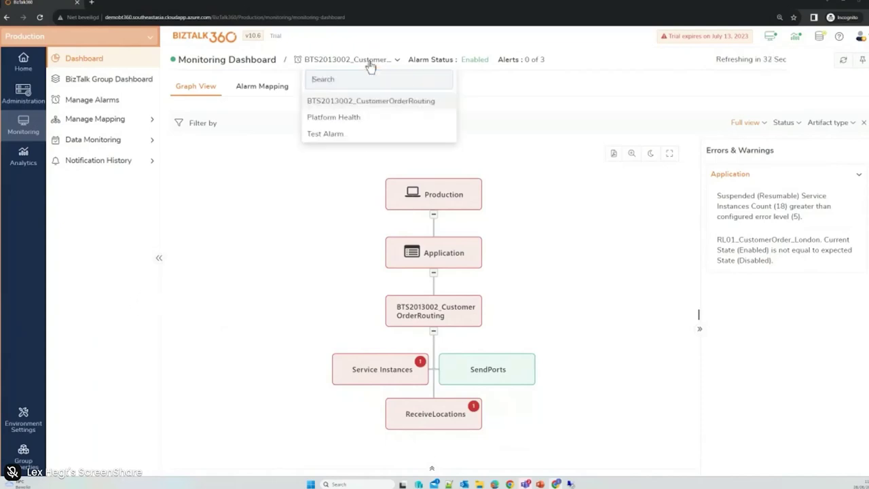
pyautogui.click(361, 119)
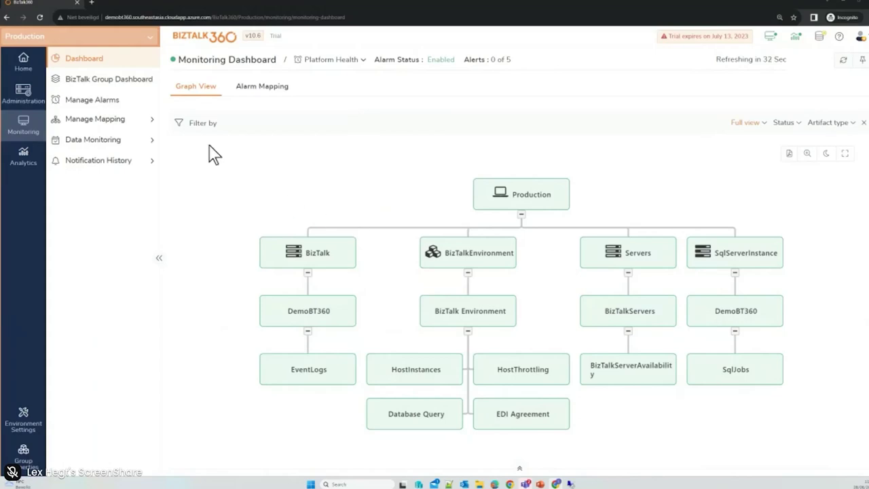
pyautogui.click(103, 103)
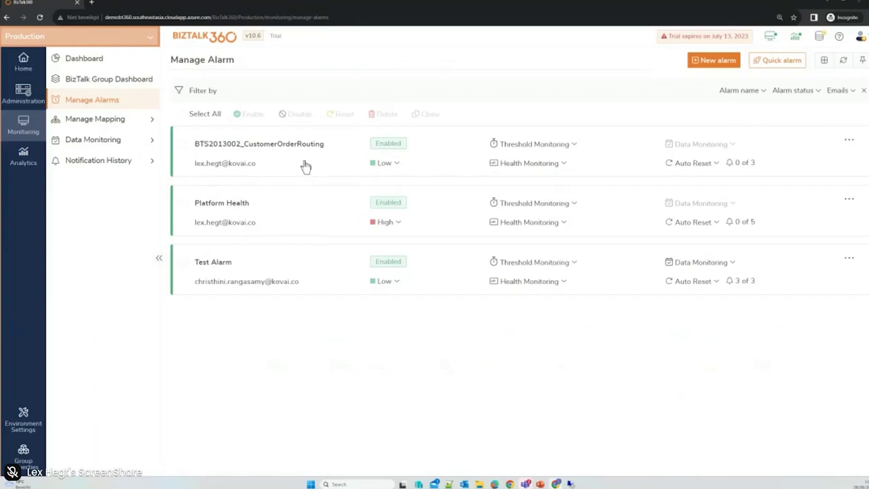
# Inspect the service instance monitoring of BTS2013002_CustomerOrderRouting from the Monitoring dashboard graph, and switch the dashboard to the Platform Health alarm.
pyautogui.click(65, 59)
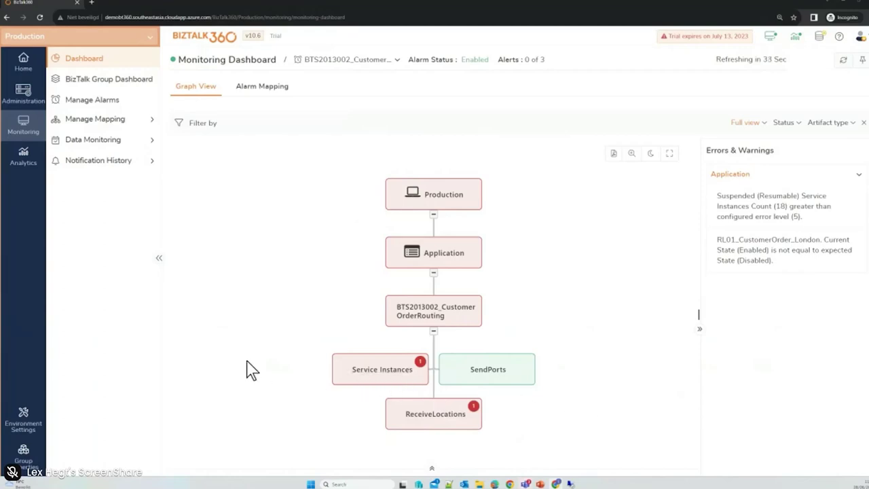
pyautogui.click(395, 375)
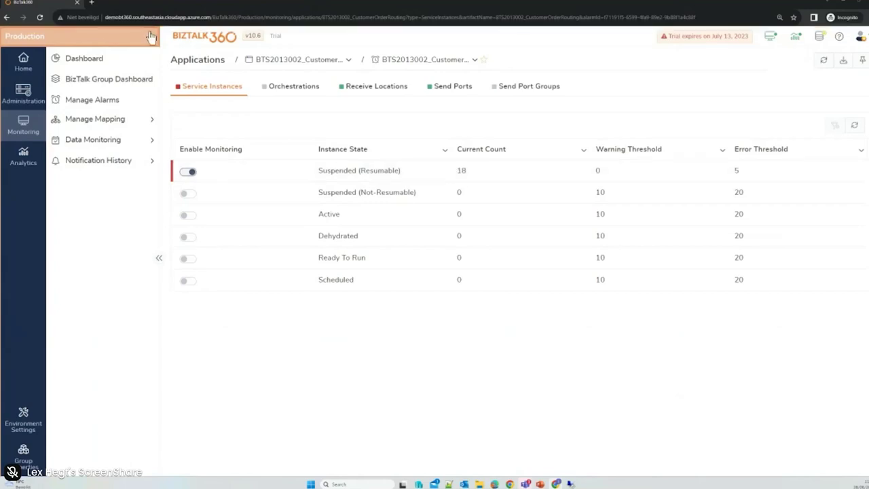
pyautogui.click(6, 17)
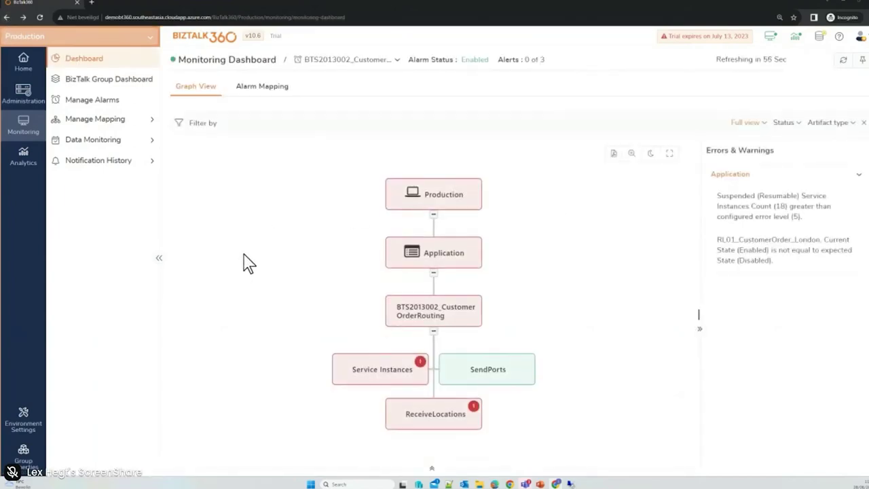
pyautogui.click(355, 62)
pyautogui.click(349, 120)
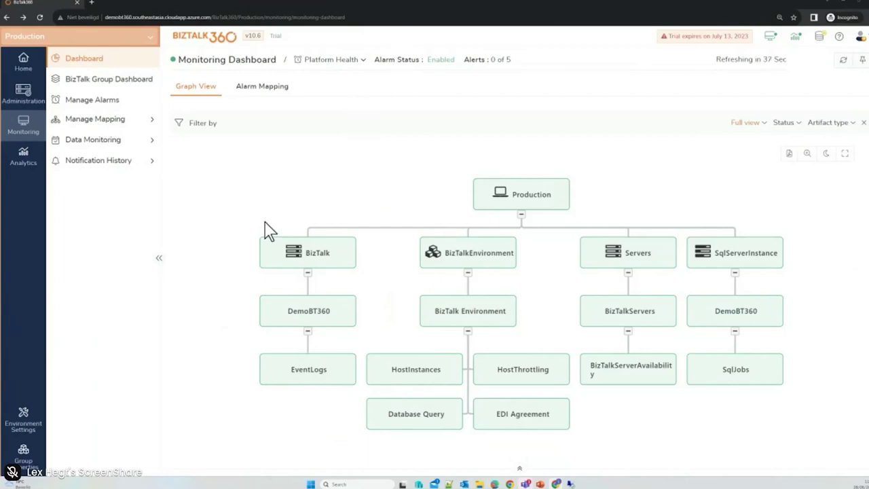
# Open the receive location monitoring of the BTS2013002_CustomerOrderRouting application from the application mappings.
pyautogui.click(102, 127)
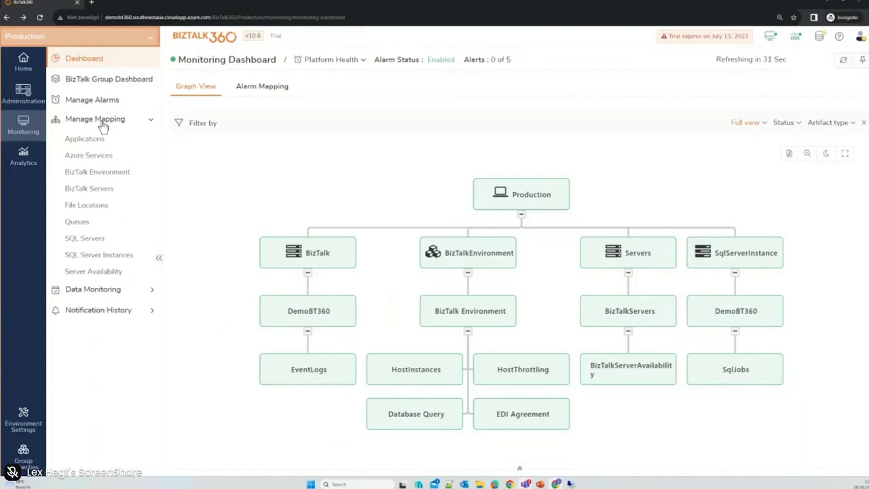
pyautogui.click(94, 142)
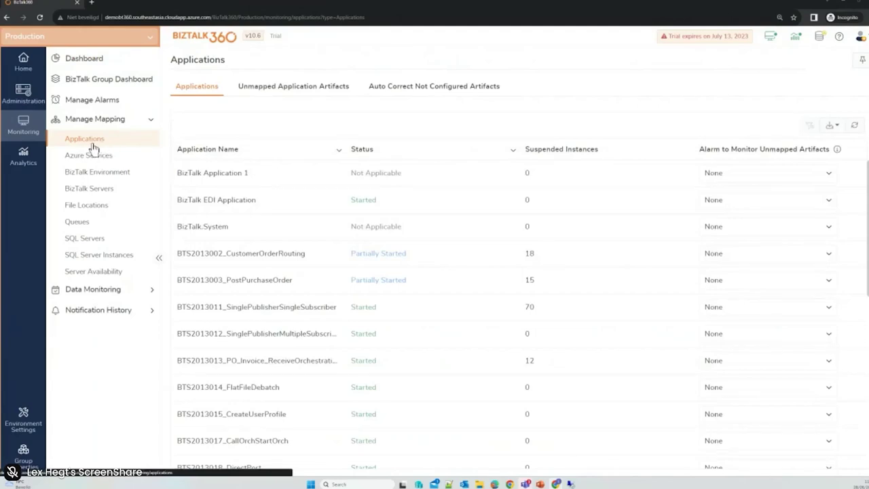
pyautogui.click(284, 261)
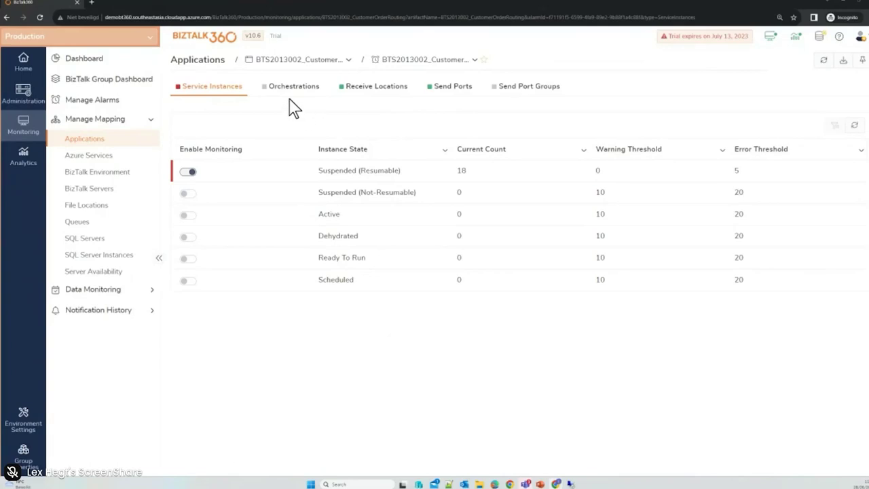
pyautogui.click(370, 89)
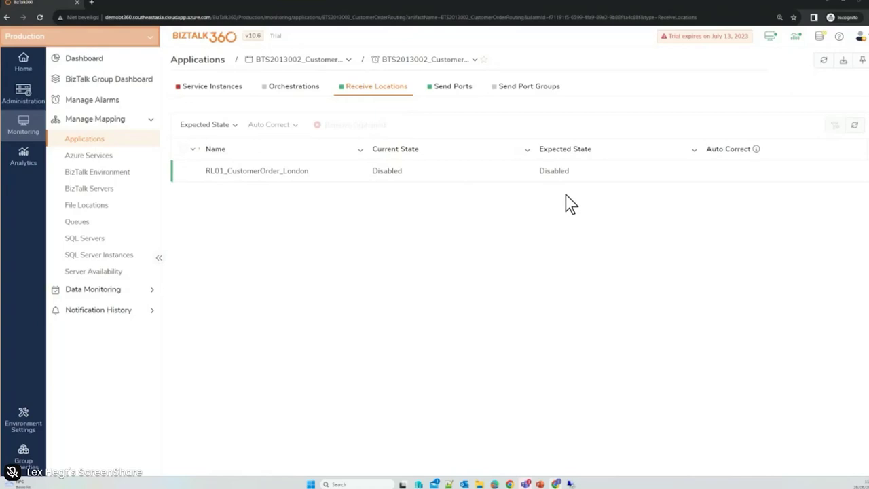
# Enable Auto Correct for the RL01_CustomerOrder_London receive location and dismiss the notification.
pyautogui.click(184, 176)
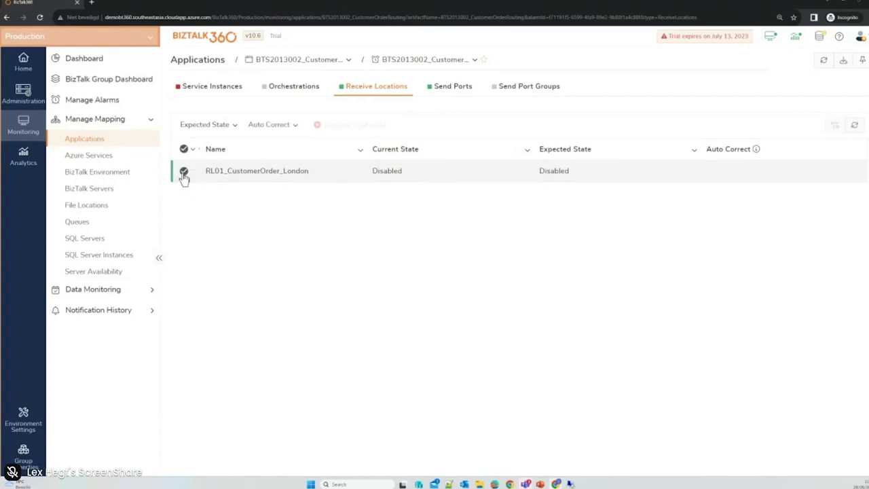
pyautogui.click(296, 128)
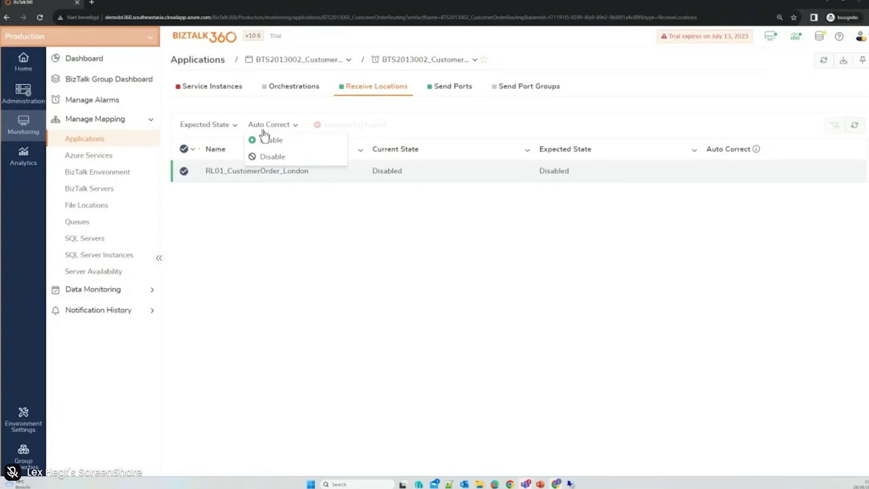
pyautogui.click(273, 139)
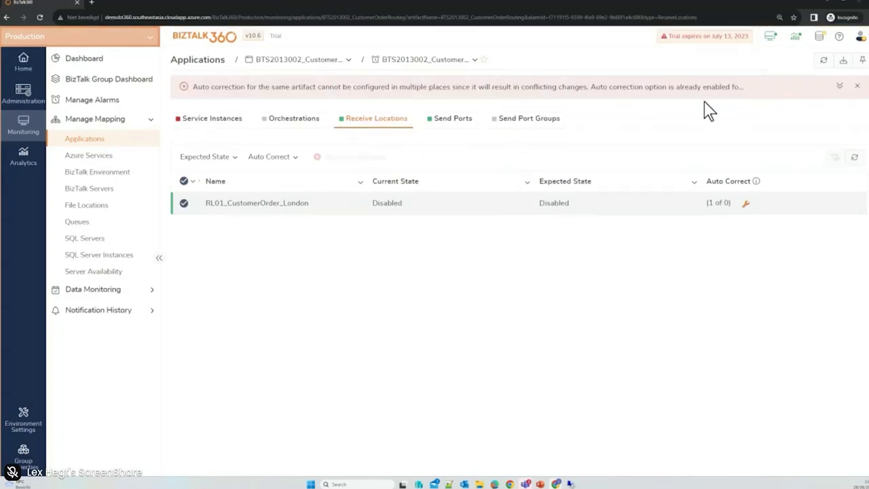
pyautogui.click(857, 87)
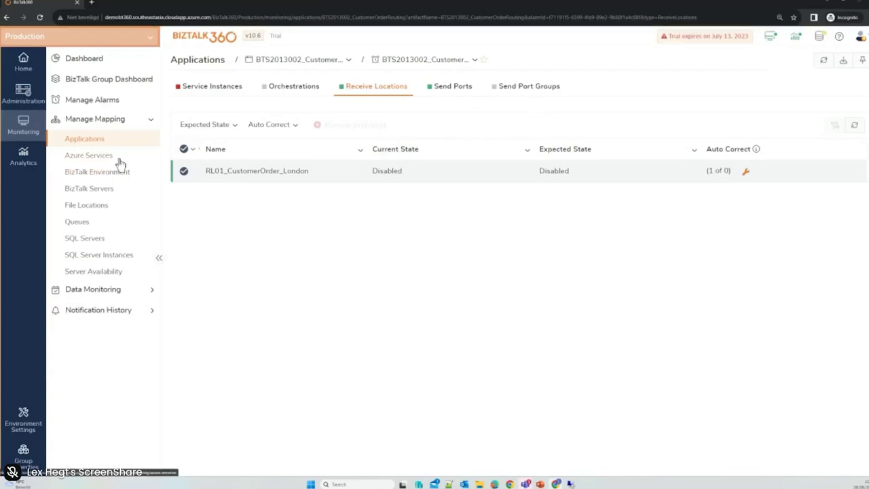
# View the monitoring mapping pages for Azure Services, BizTalk Environment and BizTalk Servers.
pyautogui.click(99, 161)
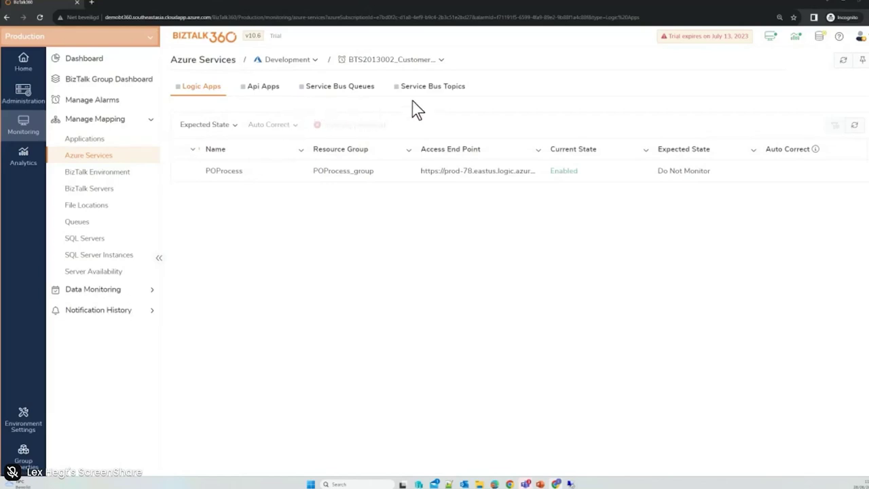
pyautogui.click(115, 176)
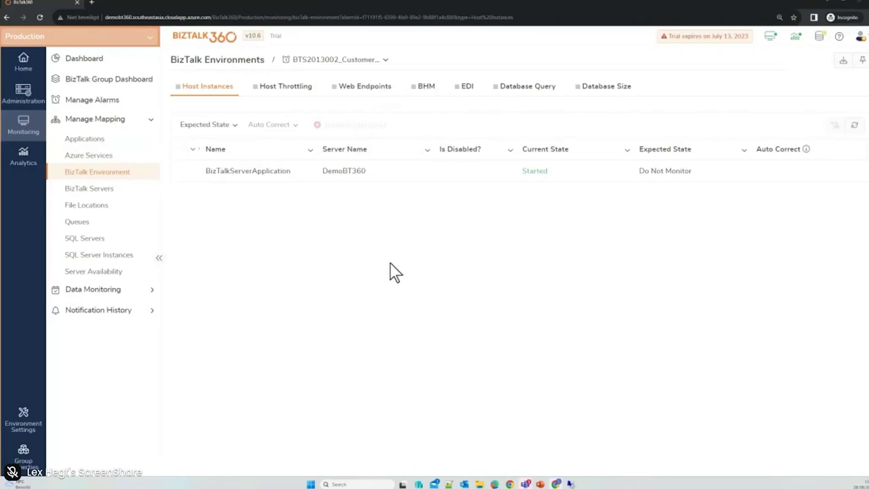
pyautogui.click(112, 192)
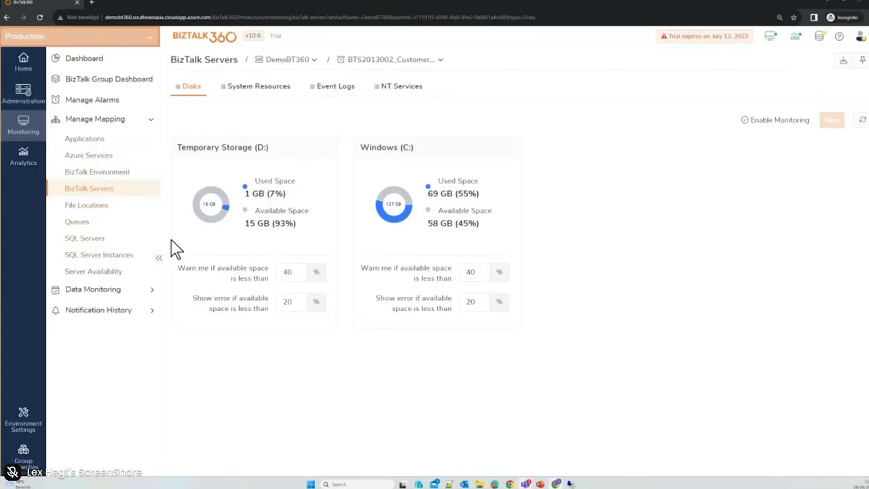
# View the SQL Server Instances jobs mapped to the Platform Health alarm, sorted by name in ascending order.
pyautogui.click(107, 263)
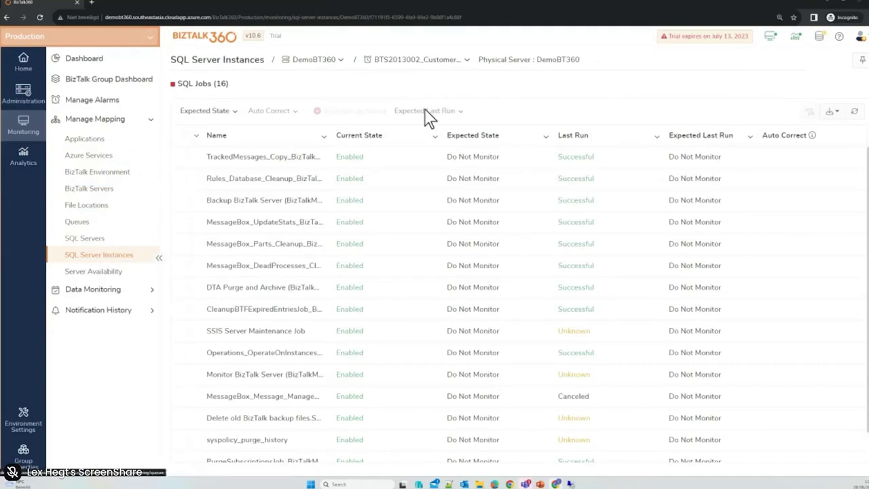
pyautogui.click(420, 63)
pyautogui.click(411, 118)
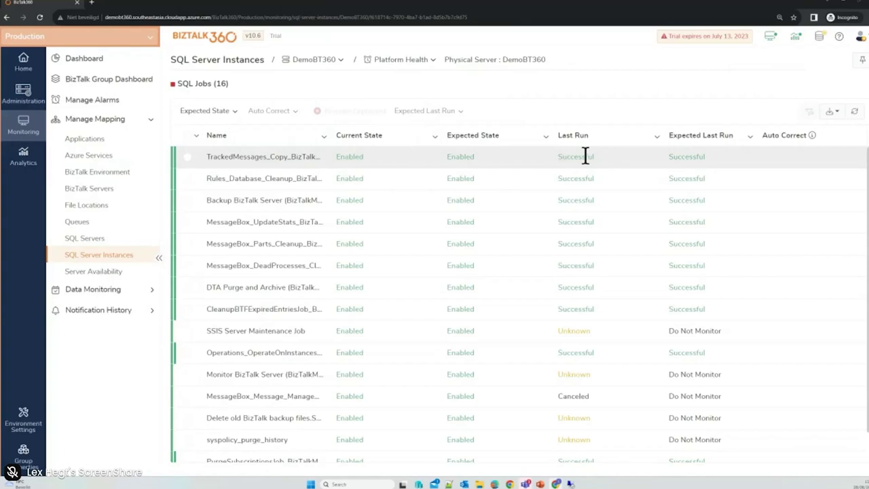
pyautogui.click(297, 141)
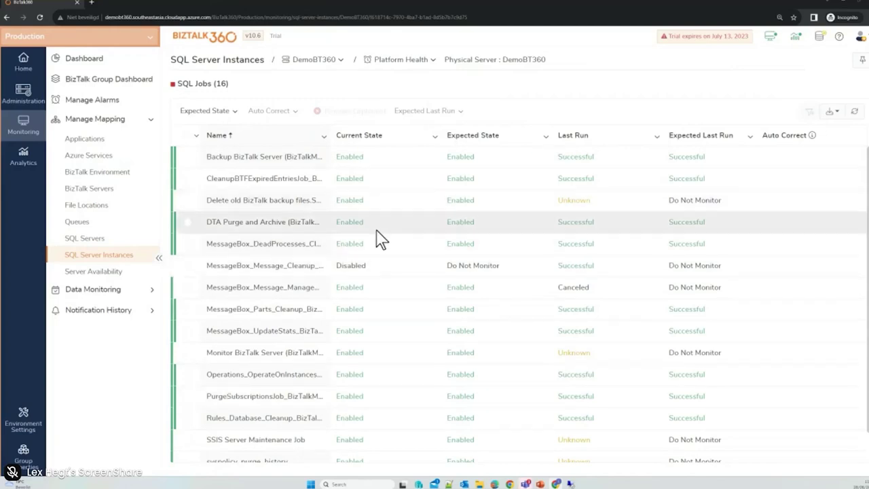
# View the Server Availability monitoring options and revisit the Azure Services mapping page.
pyautogui.click(79, 274)
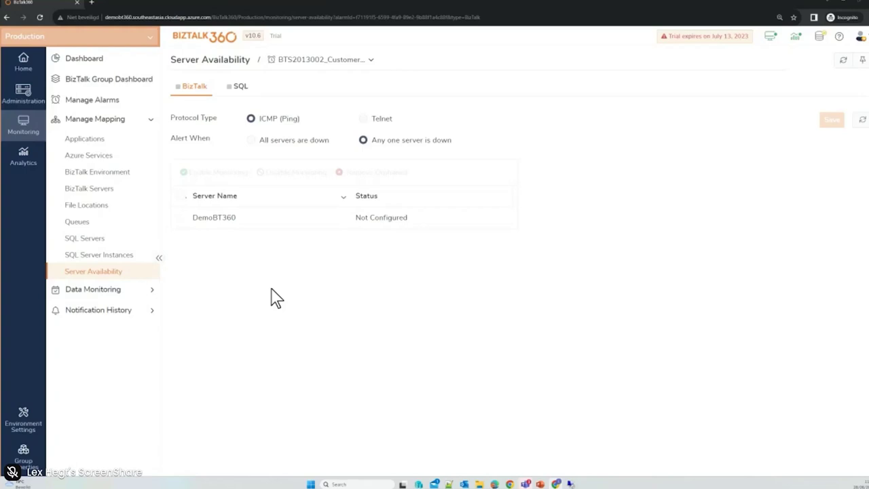
pyautogui.click(104, 159)
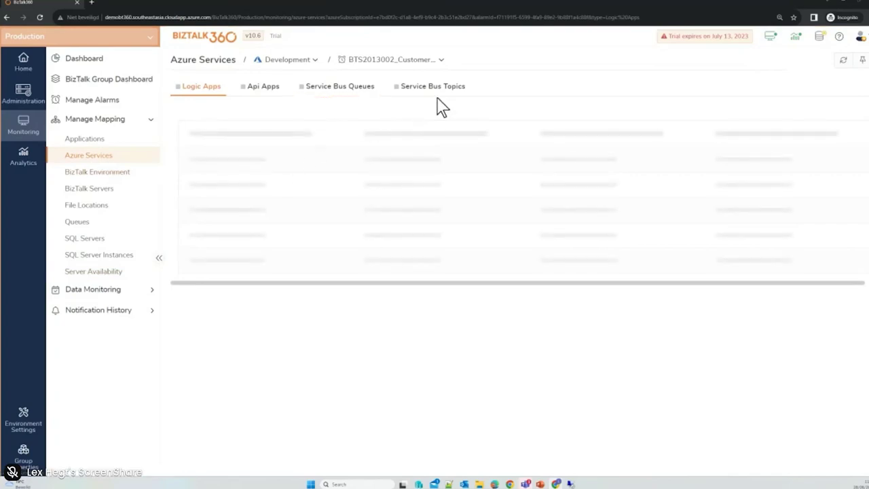
# In File Locations, set the SP01_OrderBelow5000Pound monitoring rule to warn if File Count is Greater Than Or Equals 100.
pyautogui.click(86, 205)
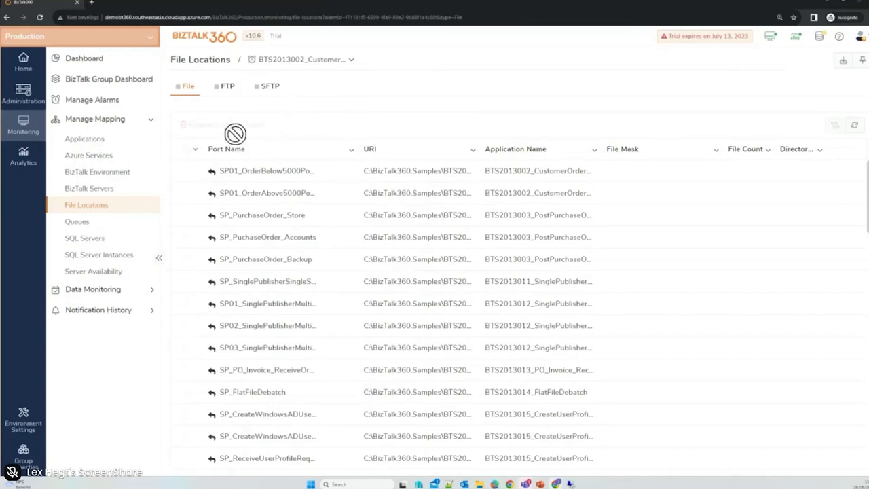
pyautogui.click(187, 172)
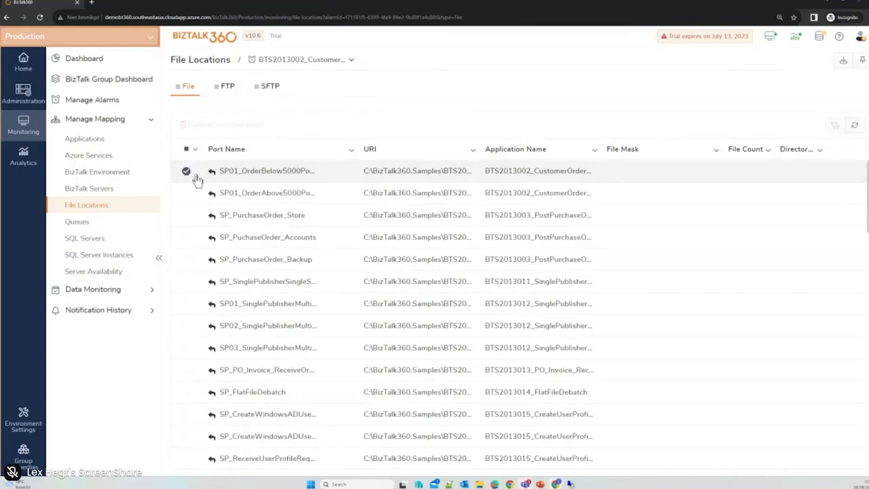
pyautogui.click(296, 175)
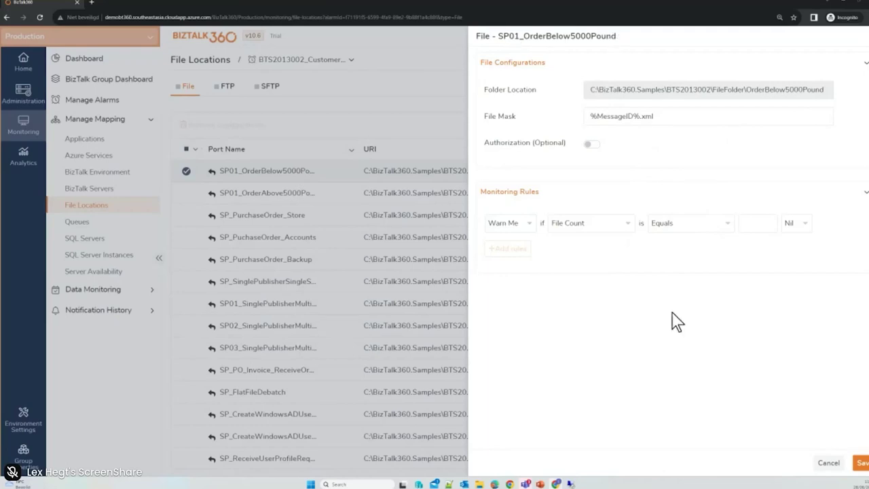
pyautogui.click(722, 230)
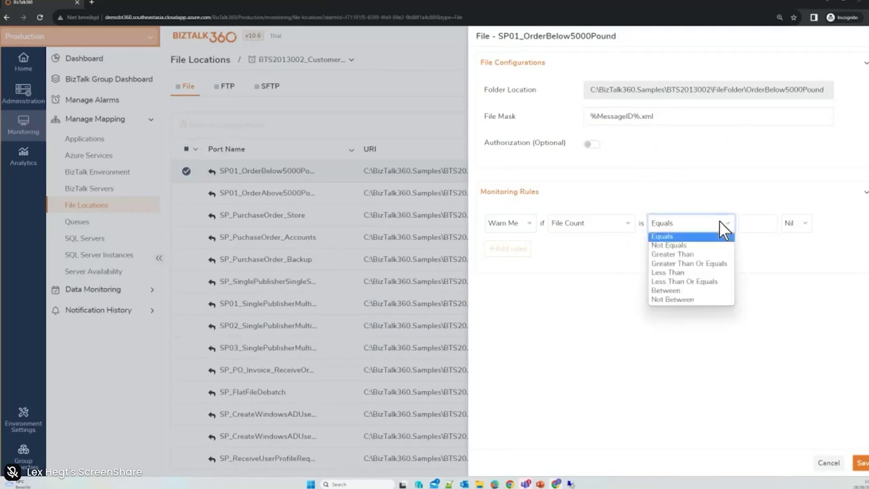
pyautogui.click(710, 264)
pyautogui.click(757, 223)
pyautogui.write('10')
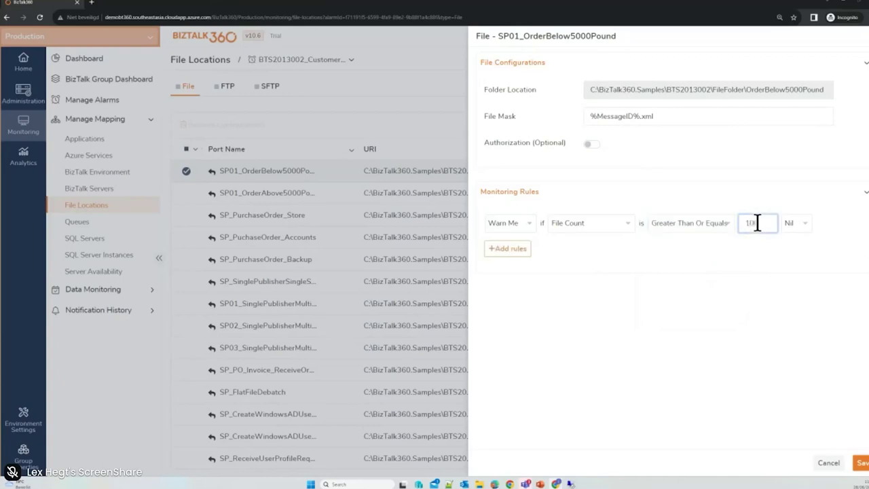
pyautogui.write('0')
# Add an OR condition to the file monitoring rule for Directory Size Greater Than Or Equals 10 MB.
pyautogui.click(802, 224)
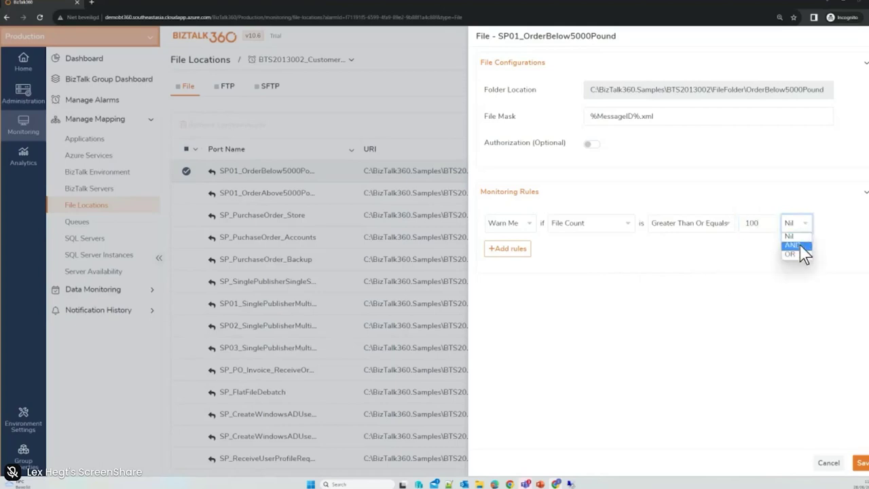
pyautogui.click(798, 253)
pyautogui.click(592, 251)
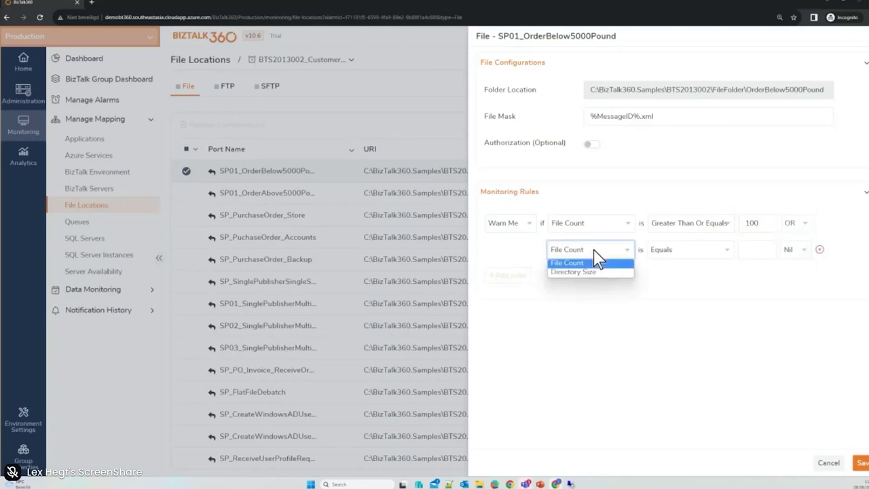
pyautogui.click(589, 270)
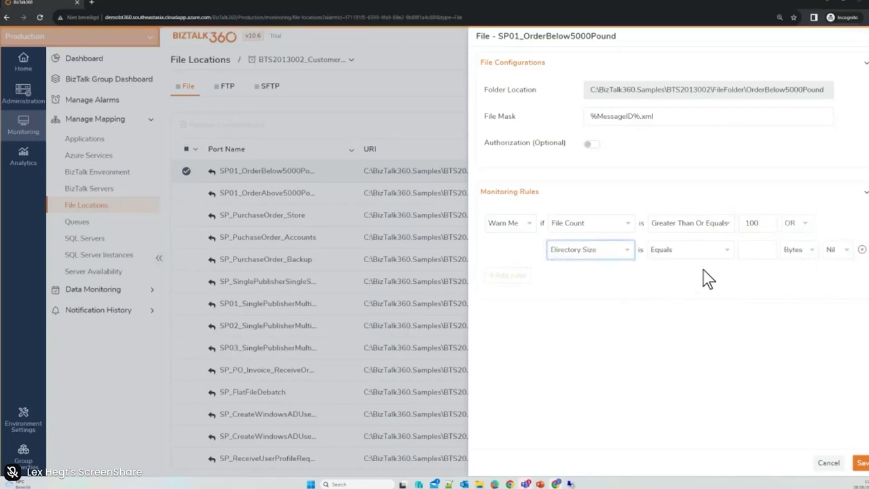
pyautogui.click(725, 256)
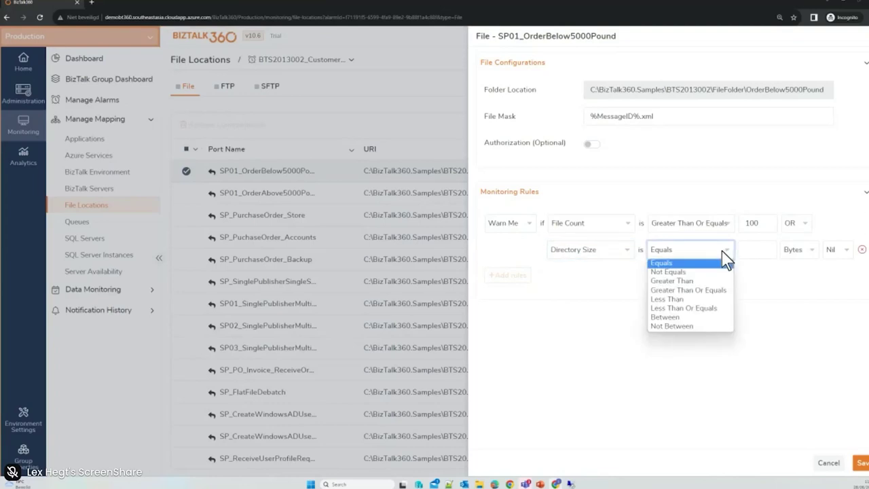
pyautogui.click(703, 289)
pyautogui.click(757, 248)
pyautogui.write('10')
pyautogui.click(798, 251)
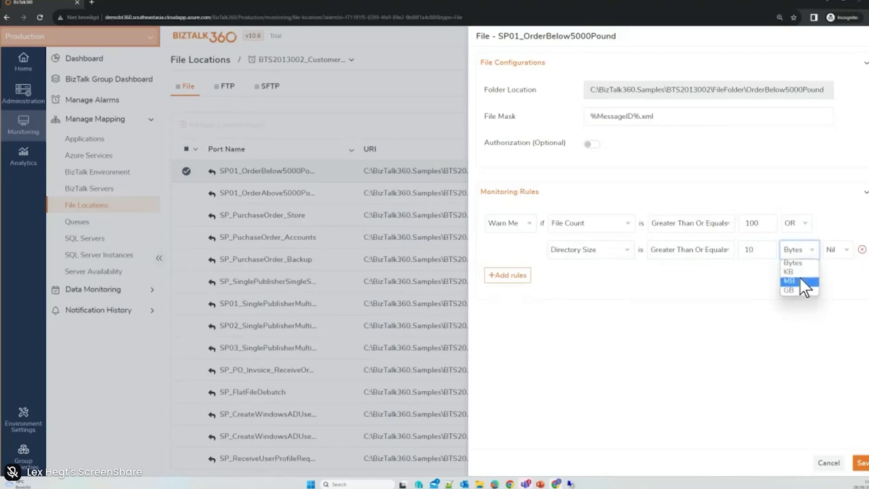
pyautogui.click(789, 280)
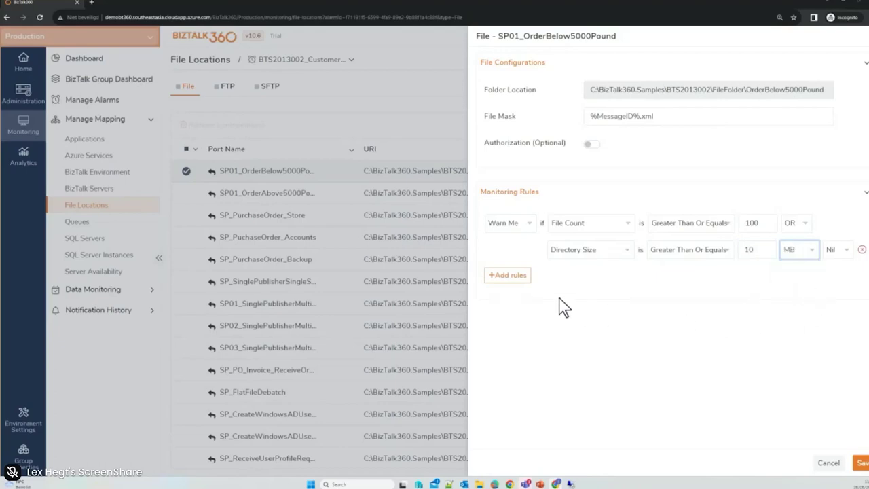
# Add a Throw Error rule on File Count to SP01_OrderBelow5000Pound and discard the monitoring rule changes.
pyautogui.click(508, 274)
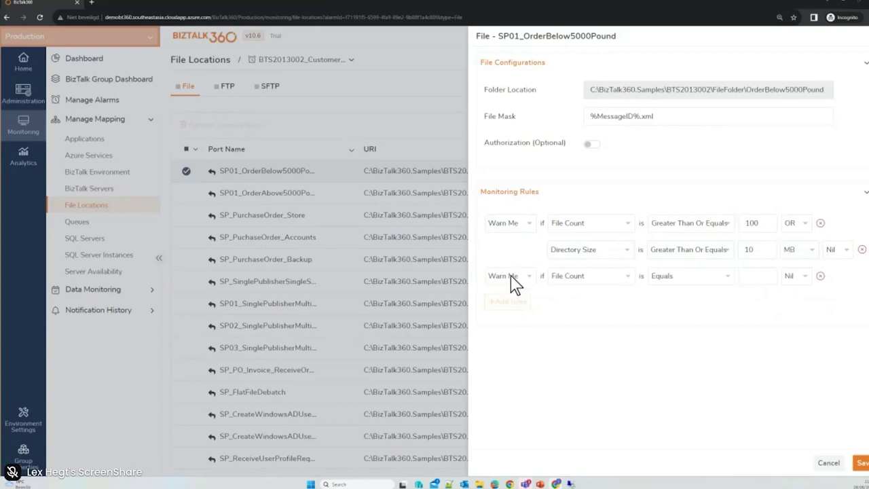
pyautogui.click(509, 277)
pyautogui.click(507, 300)
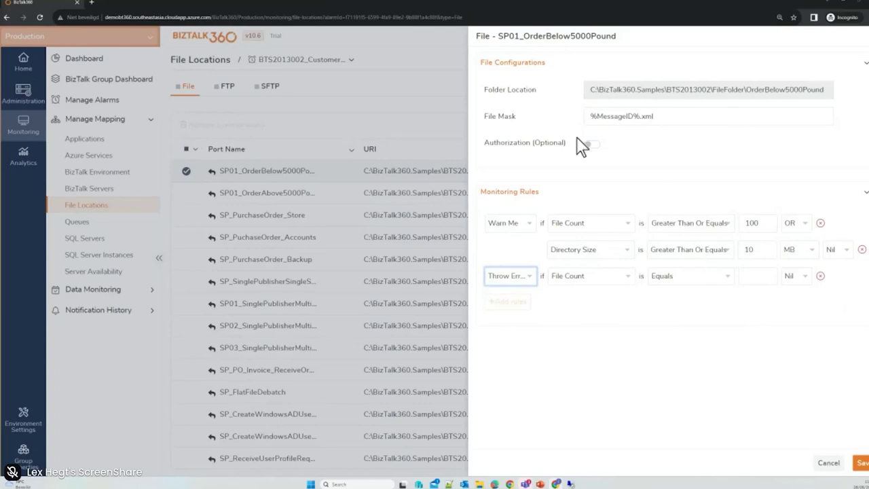
pyautogui.click(828, 462)
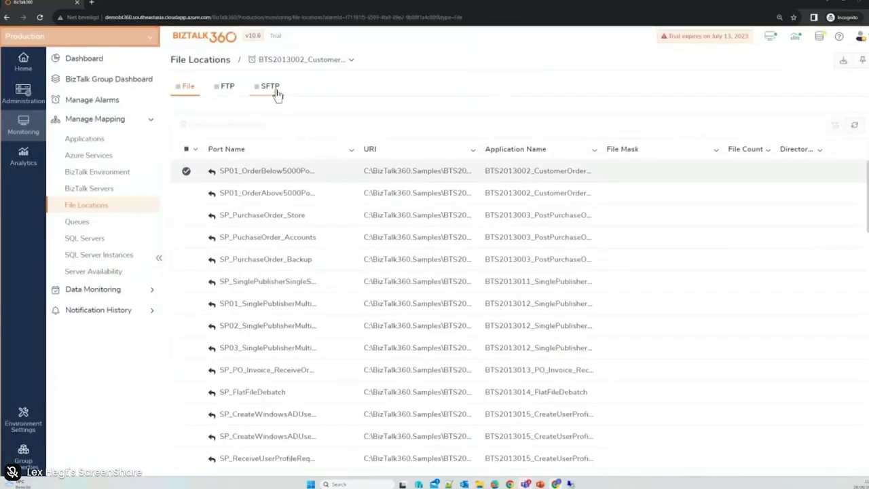
# View the MSMQ and IBM MQ queue mappings for the BTS2013002 customer alarm.
pyautogui.click(75, 222)
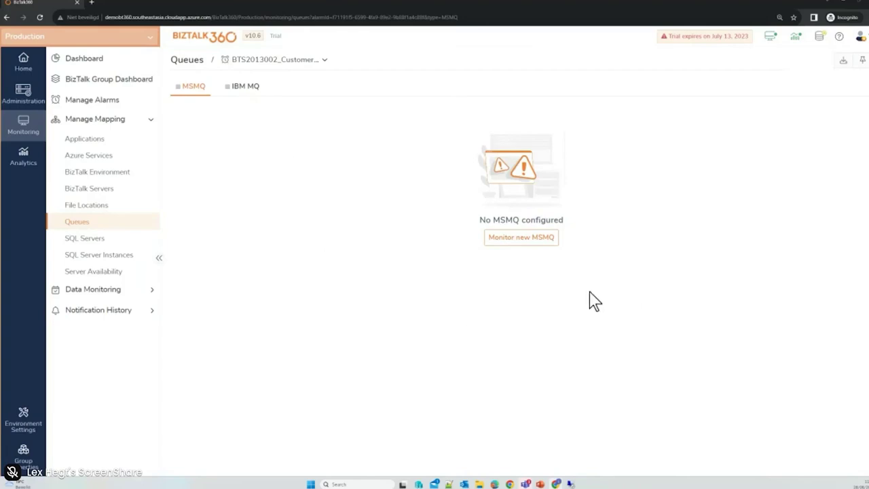
pyautogui.click(247, 90)
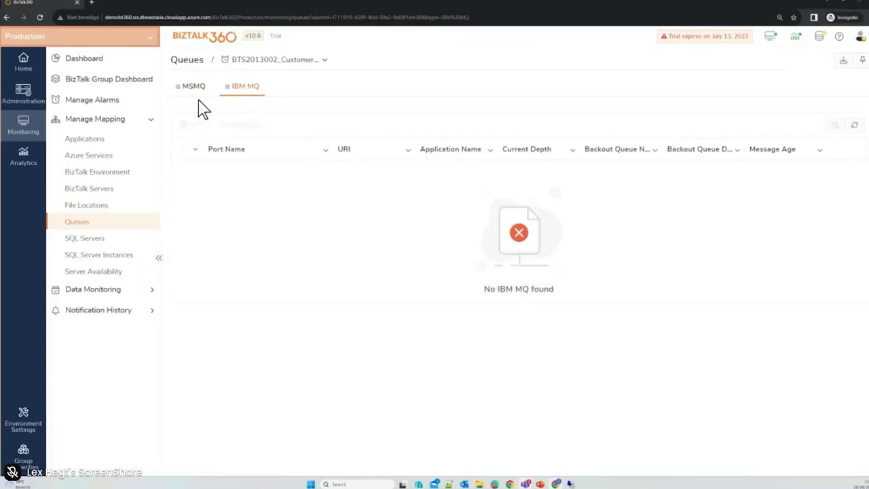
pyautogui.click(195, 91)
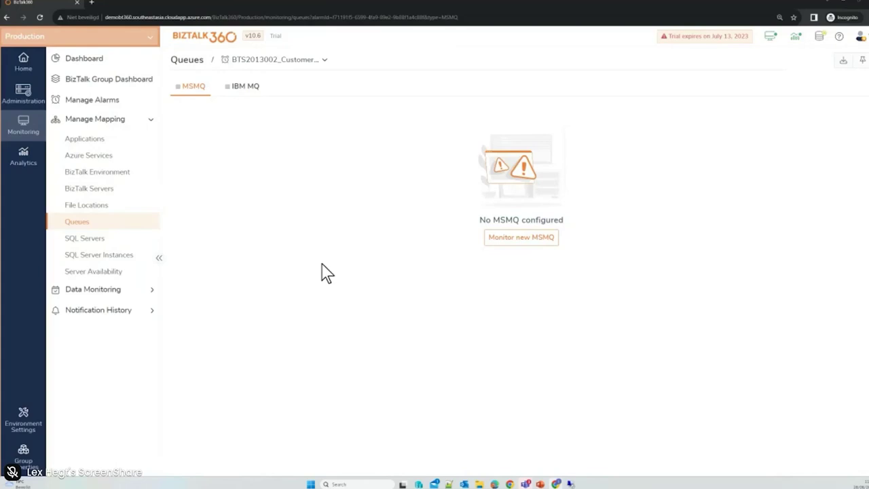
# View the Data Monitoring schedules, checking the additional schedule types and the Process Monitoring list.
pyautogui.click(102, 121)
pyautogui.click(102, 143)
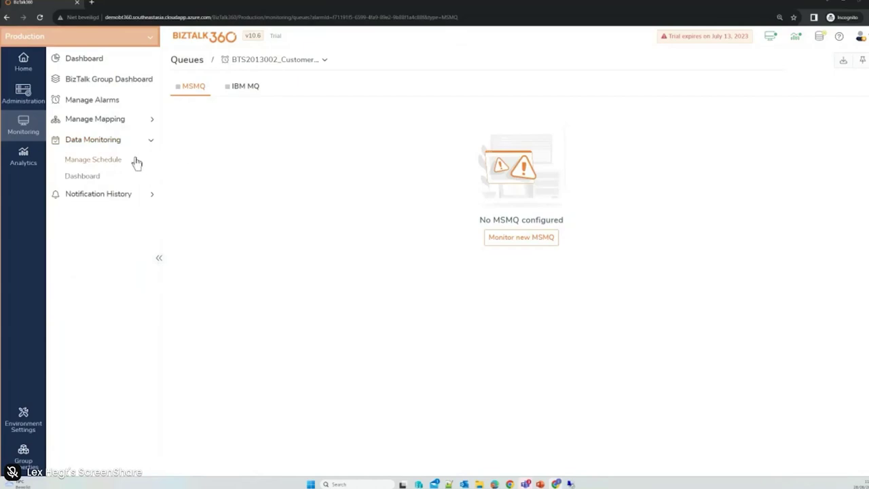
pyautogui.click(109, 161)
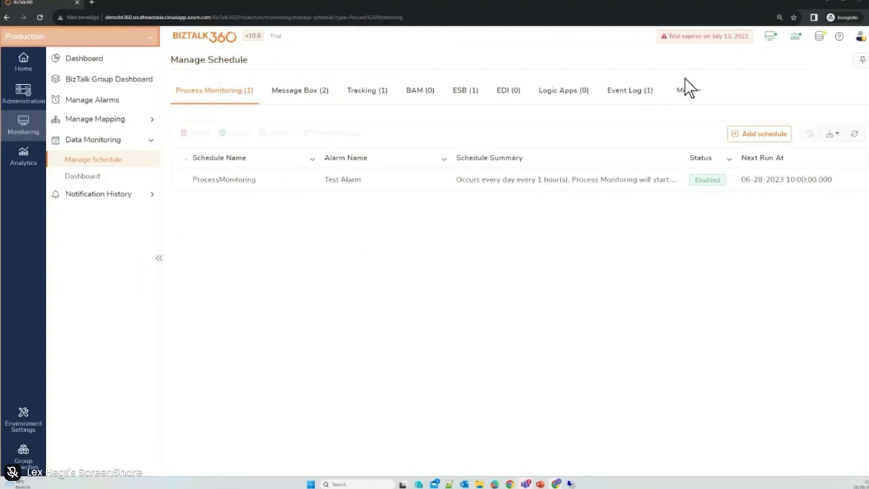
pyautogui.moveTo(692, 97)
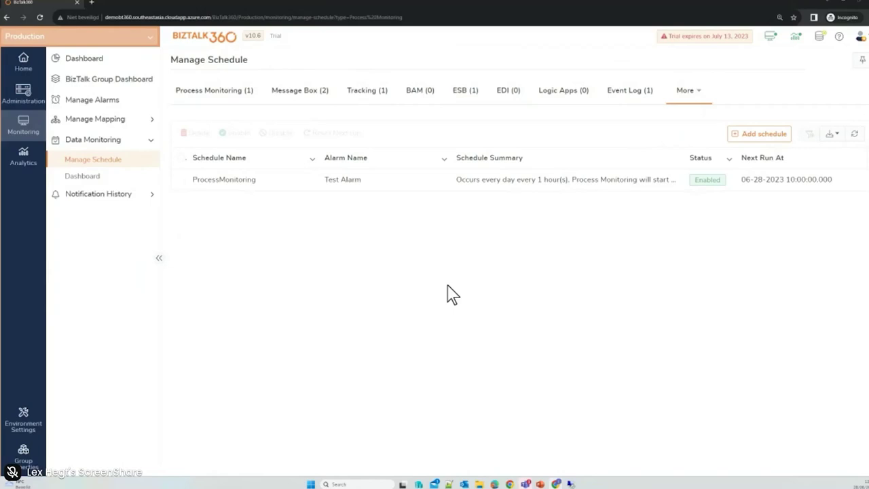
pyautogui.click(218, 96)
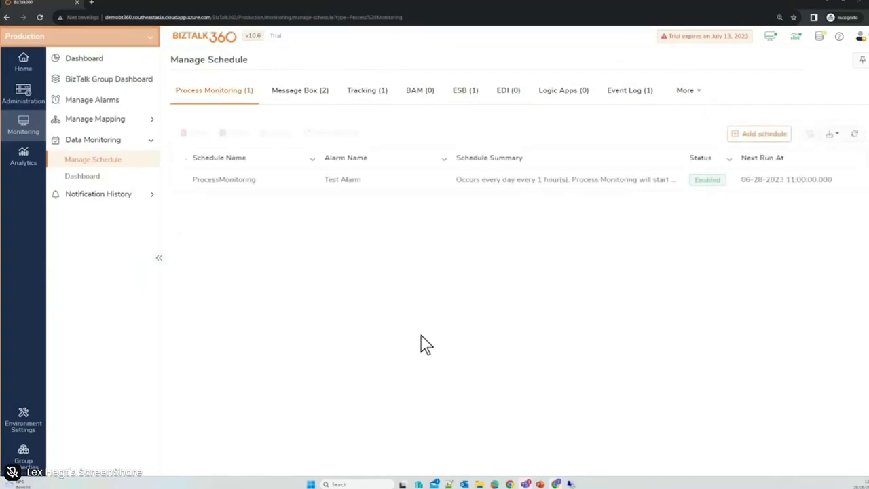
# In the ProcessMonitoring schedule, set the frequency to Weekly on Wednesday only, during Specific business hours.
pyautogui.click(237, 180)
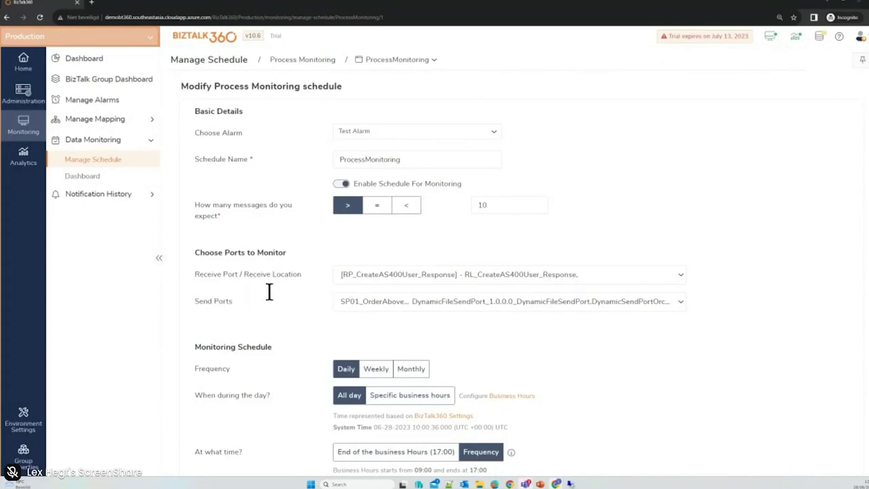
pyautogui.scroll(-1, 270, 293)
pyautogui.scroll(-1, 269, 288)
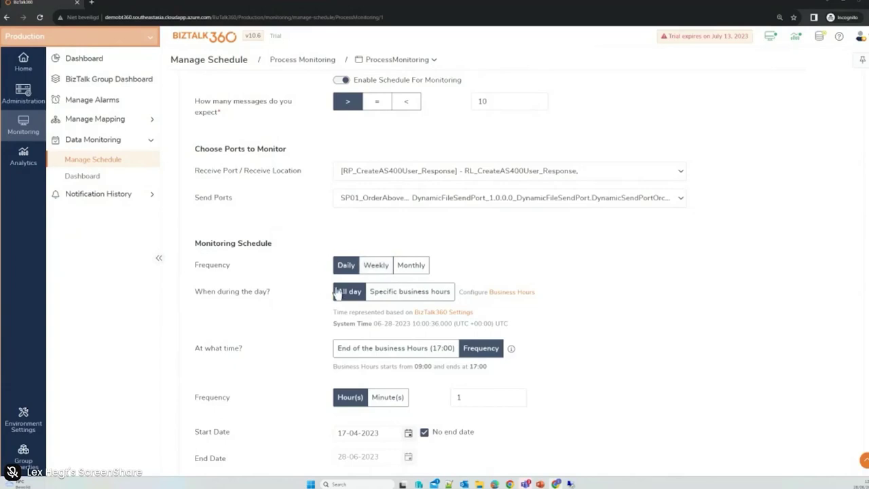
pyautogui.click(409, 298)
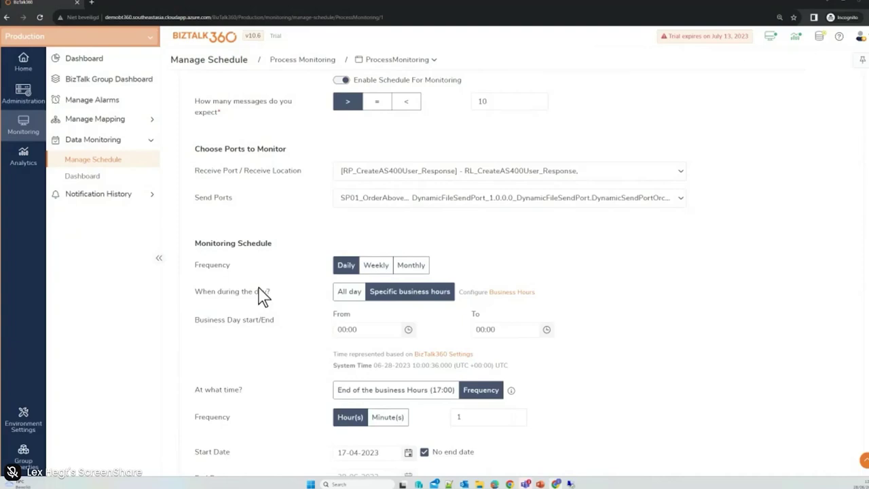
pyautogui.click(377, 265)
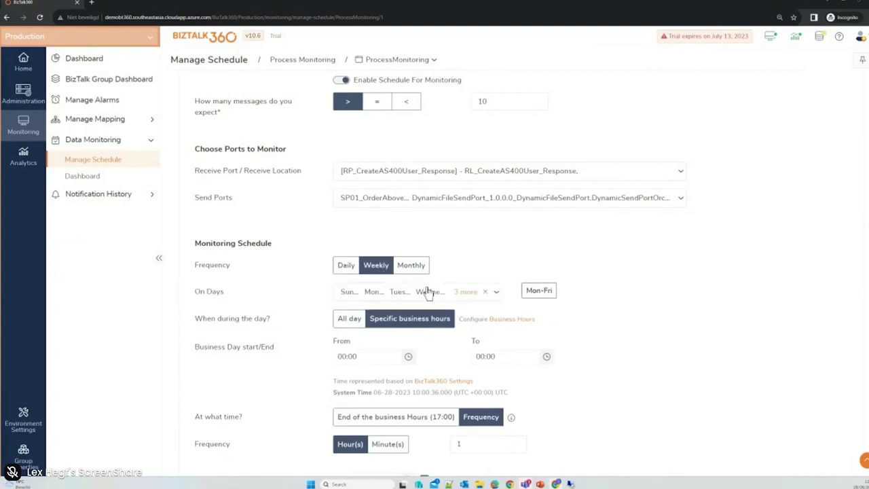
pyautogui.click(486, 292)
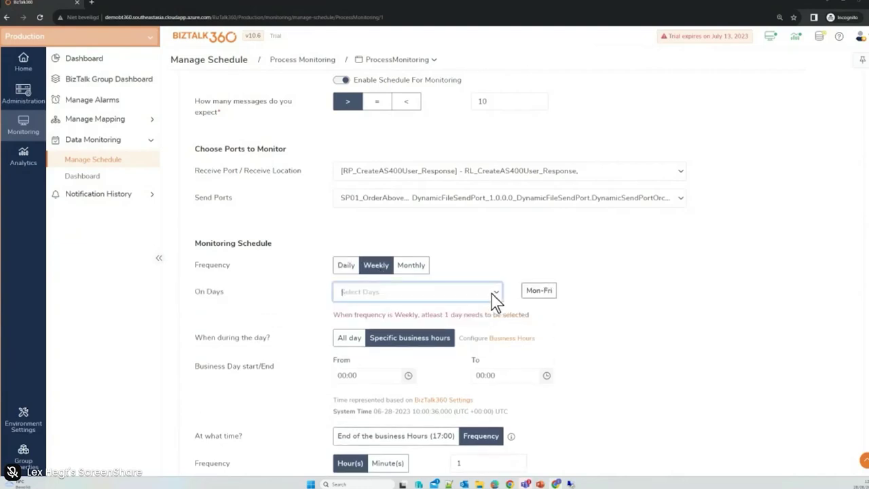
pyautogui.click(494, 297)
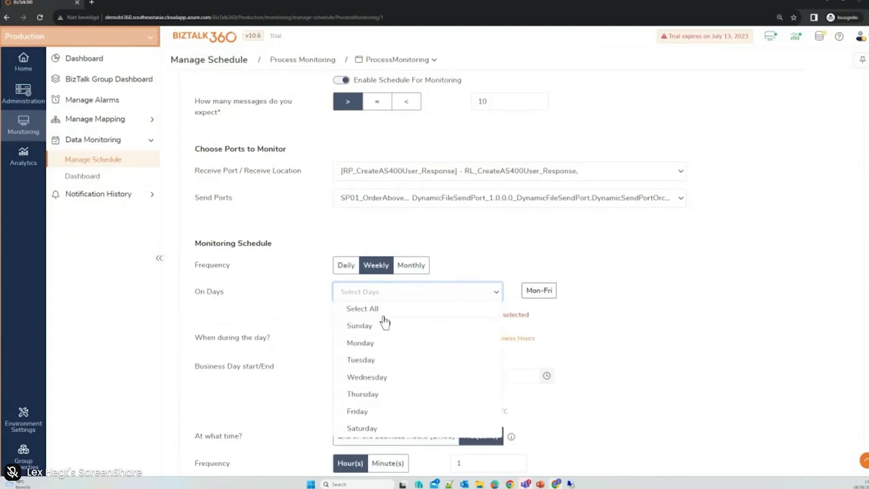
pyautogui.click(343, 380)
pyautogui.click(690, 331)
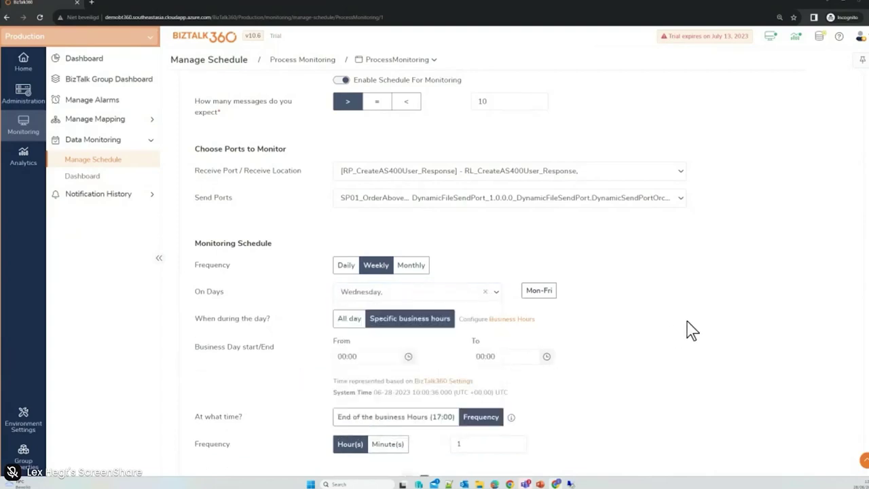
# Set the schedule's business day from 12:00 to 13:00.
pyautogui.click(408, 357)
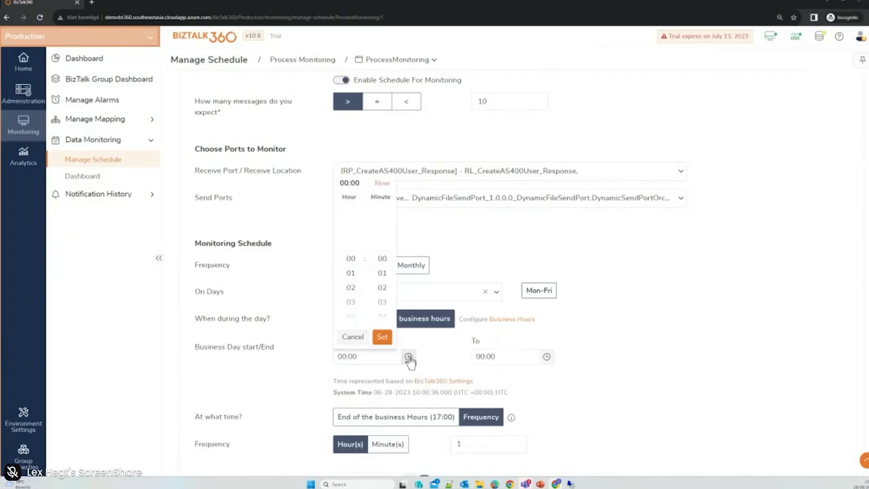
pyautogui.scroll(-10, 349, 295)
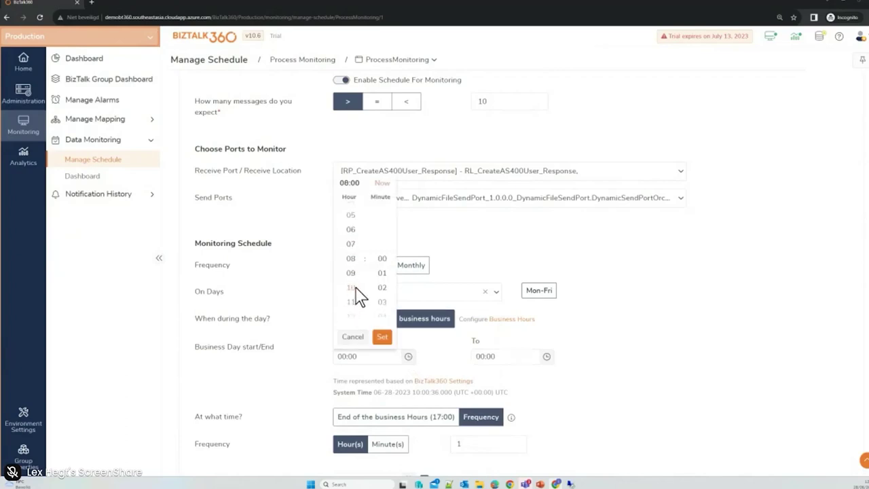
pyautogui.click(355, 277)
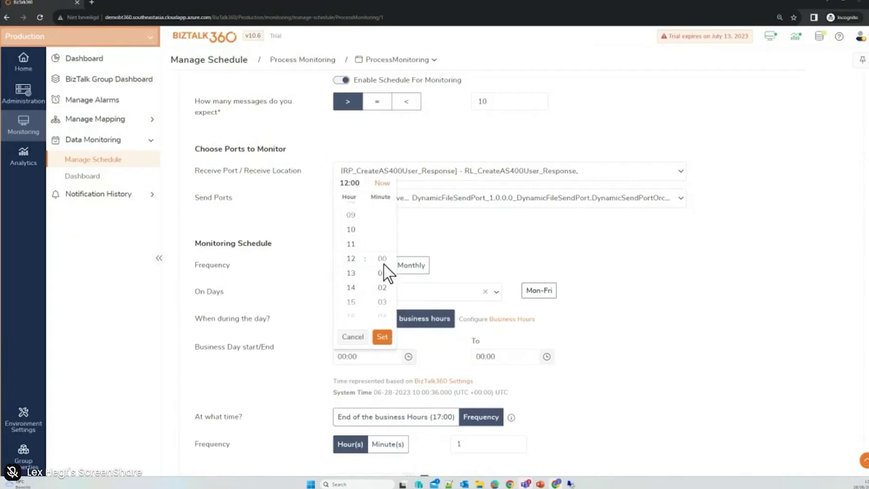
pyautogui.click(383, 340)
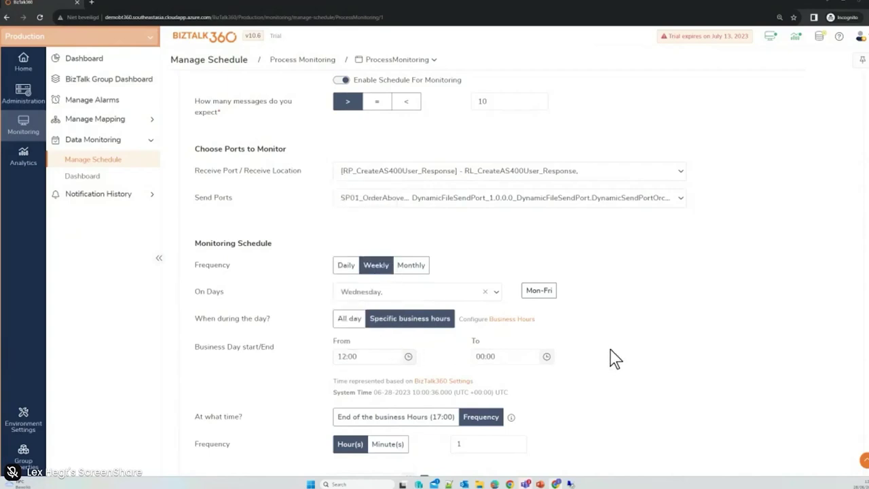
pyautogui.click(546, 357)
pyautogui.scroll(-4, 520, 299)
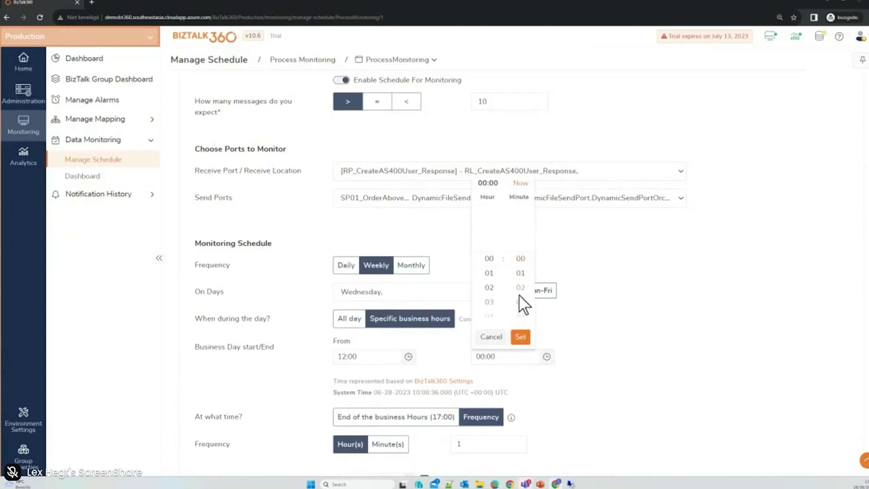
pyautogui.scroll(-8, 488, 306)
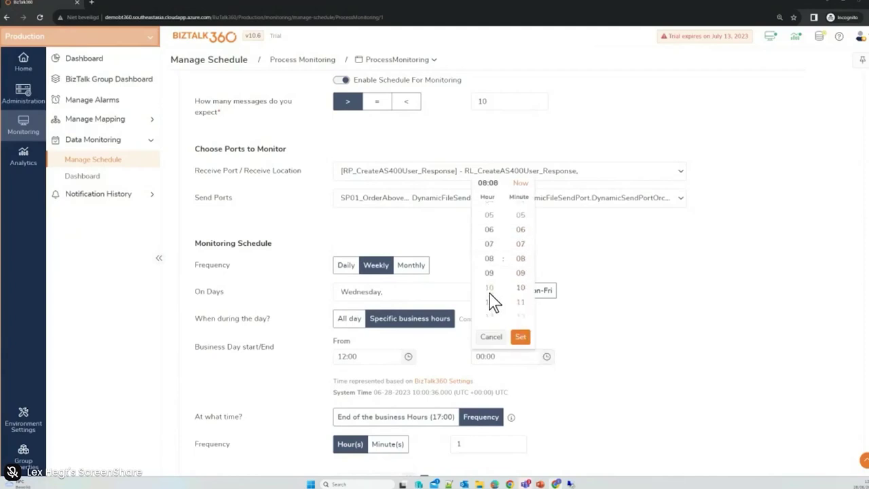
pyautogui.scroll(3, 490, 231)
pyautogui.scroll(8, 526, 268)
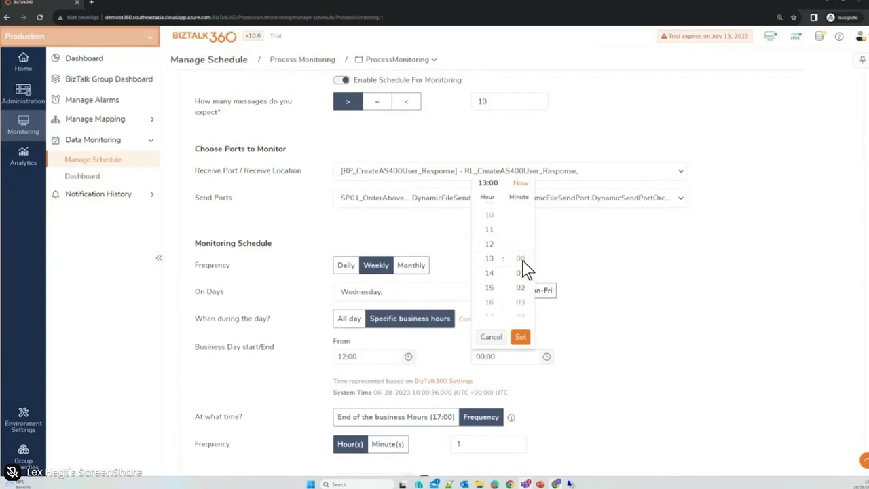
pyautogui.click(520, 337)
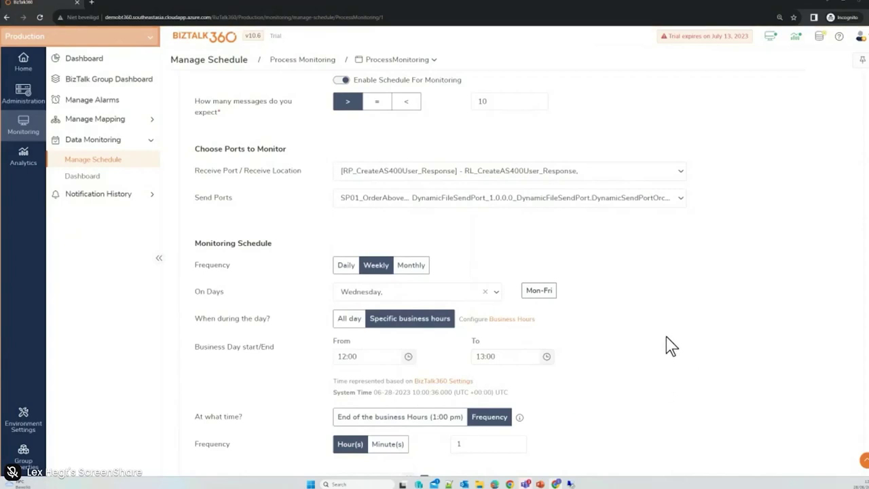
# Set the process monitoring check to run at the end of the business hours and return to the schedule list without saving.
pyautogui.scroll(-3, 669, 346)
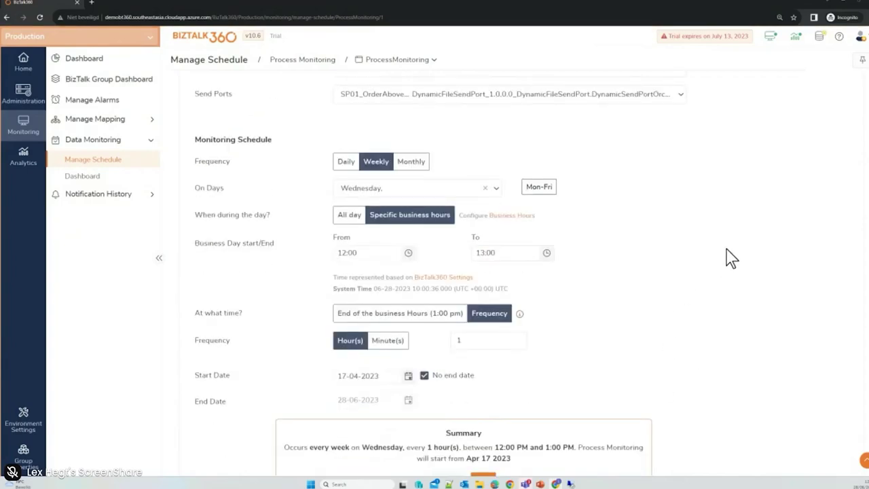
pyautogui.click(392, 315)
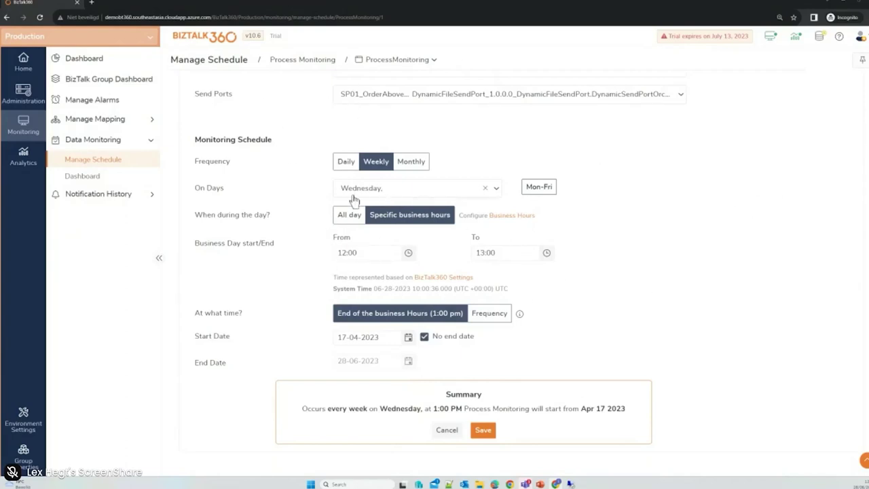
pyautogui.scroll(2, 607, 252)
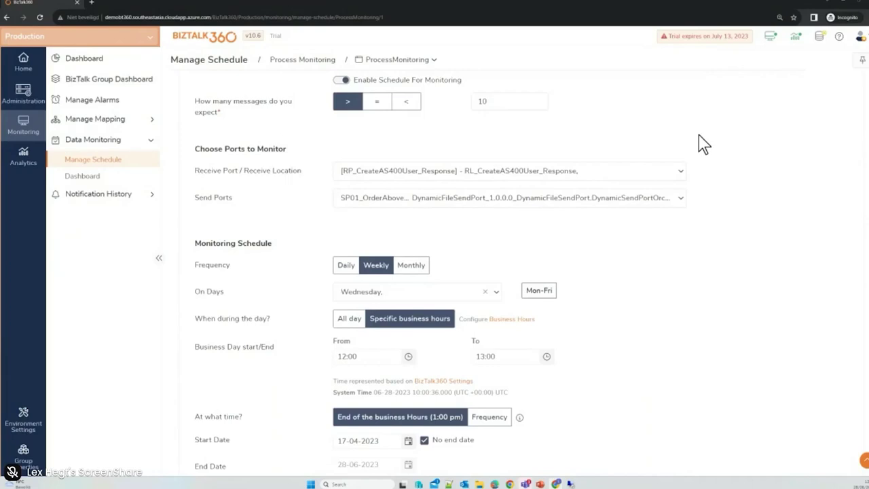
pyautogui.scroll(2, 659, 149)
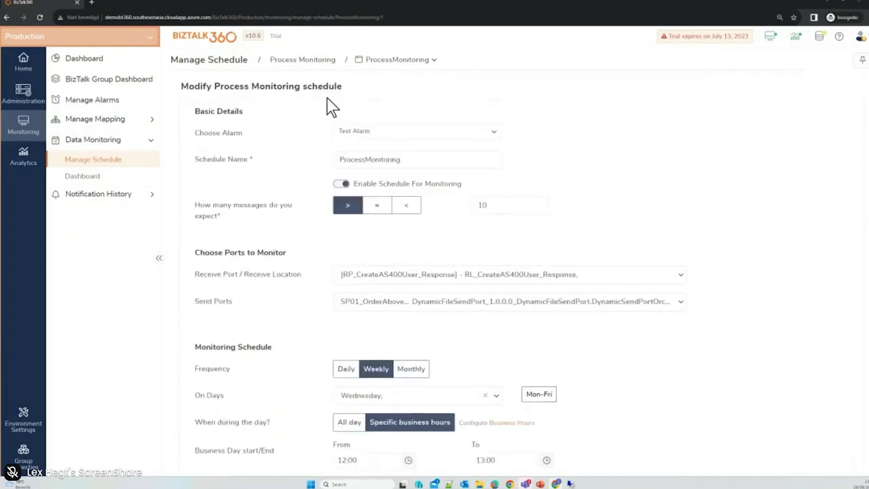
pyautogui.click(93, 159)
pyautogui.click(543, 120)
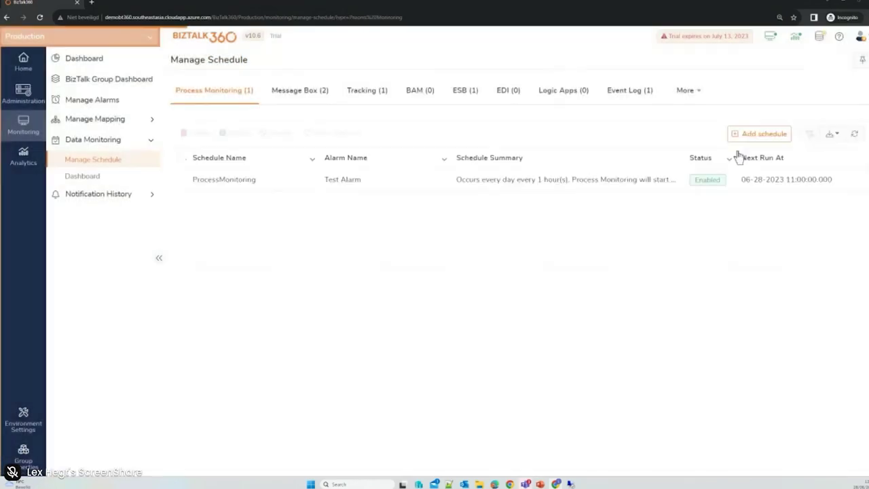
# In the Suspended Instance Monitoring Message Box schedule, add a data filter for Service Name Is Equal to ALL Exceptions.
pyautogui.click(303, 95)
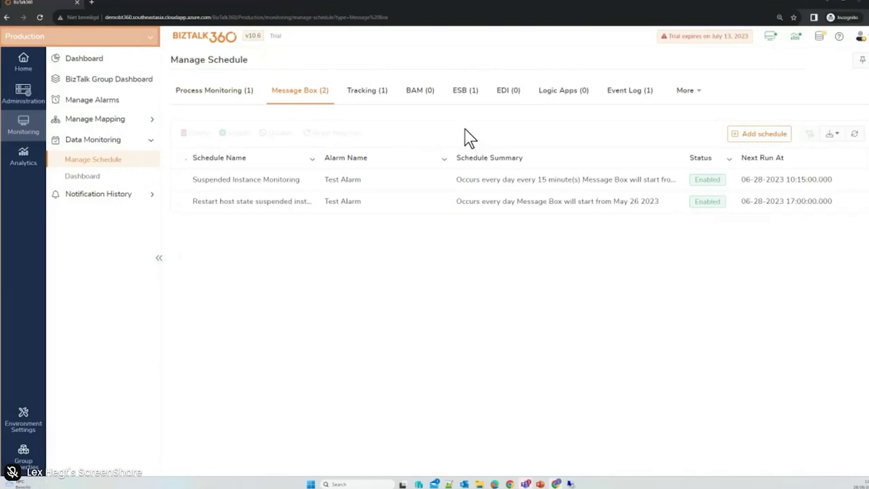
pyautogui.click(268, 179)
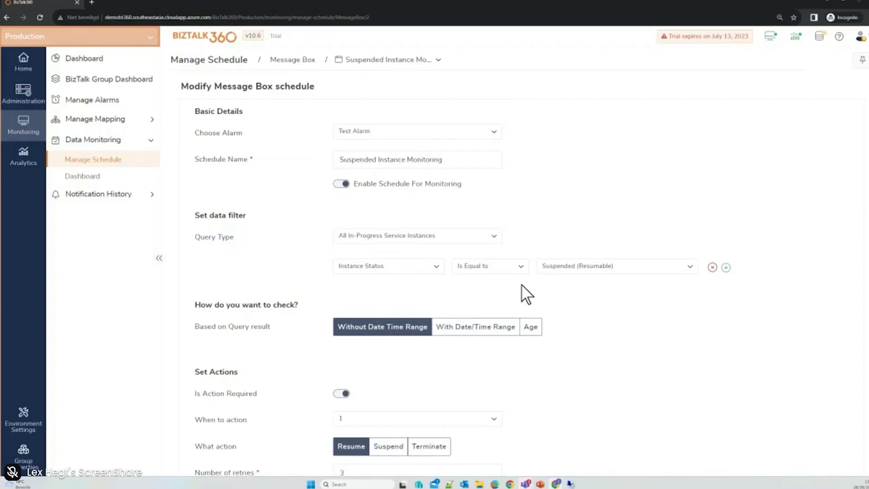
pyautogui.click(726, 267)
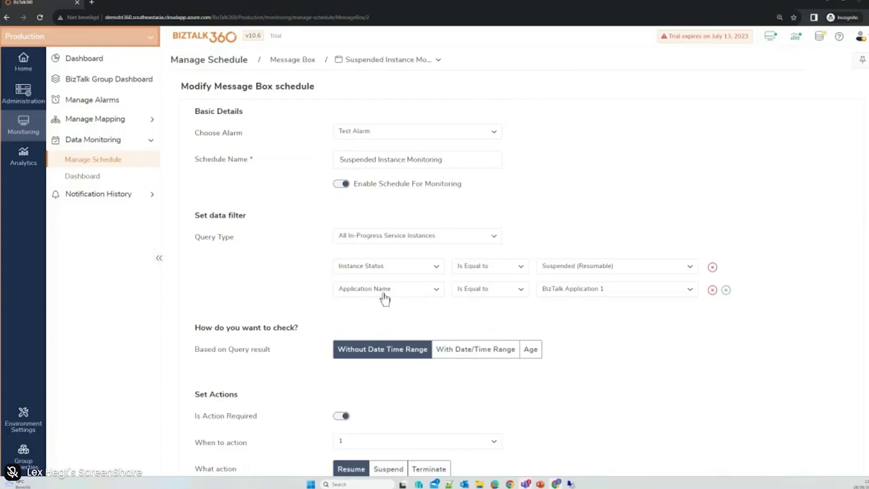
pyautogui.click(437, 292)
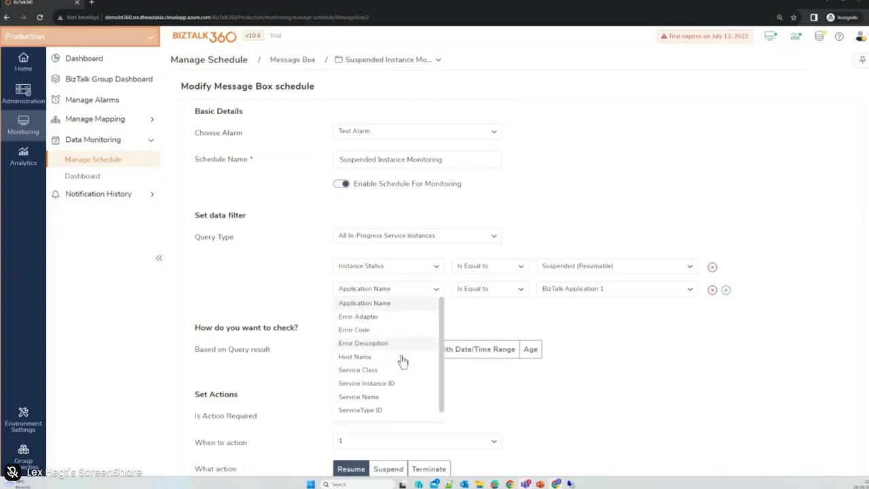
pyautogui.click(358, 397)
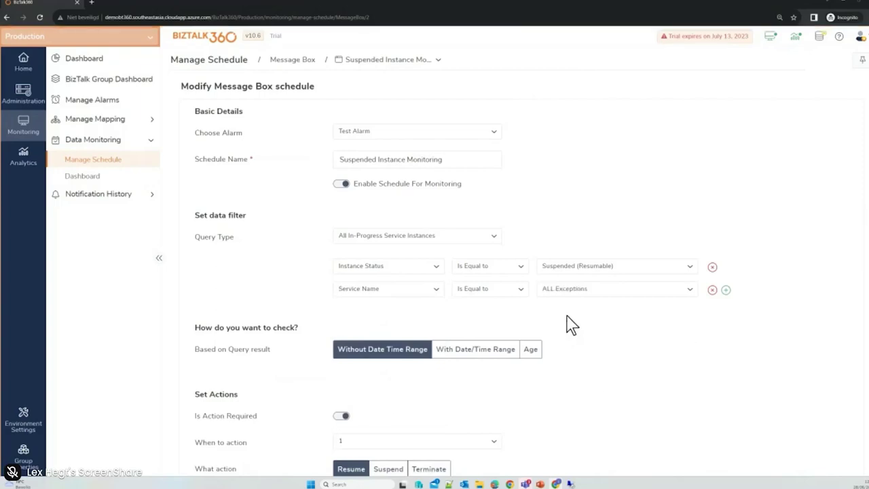
# Examine the Suspended Instance Monitoring schedule's service name choices, query check, actions, threshold conditions and monitoring schedule settings.
pyautogui.click(682, 295)
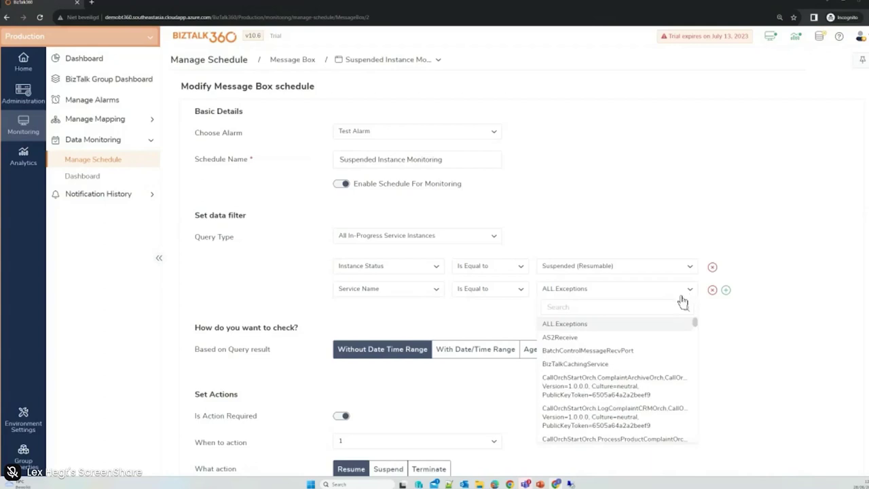
pyautogui.click(773, 307)
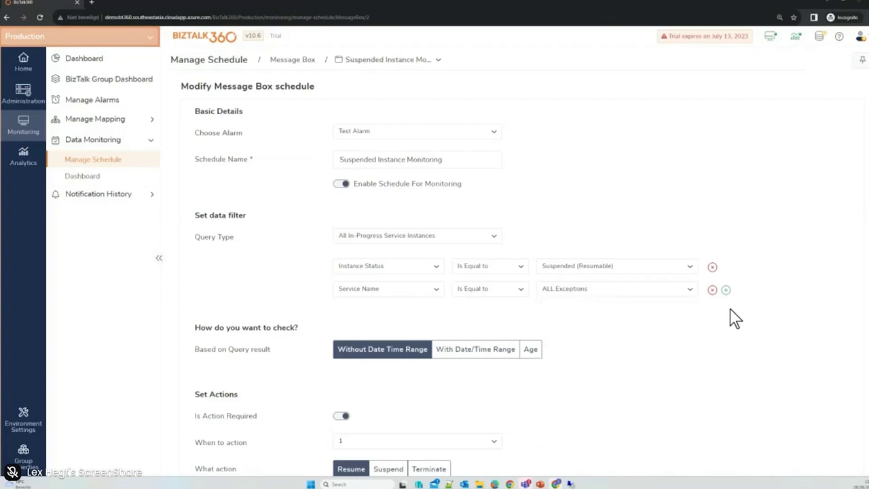
pyautogui.scroll(-2, 678, 366)
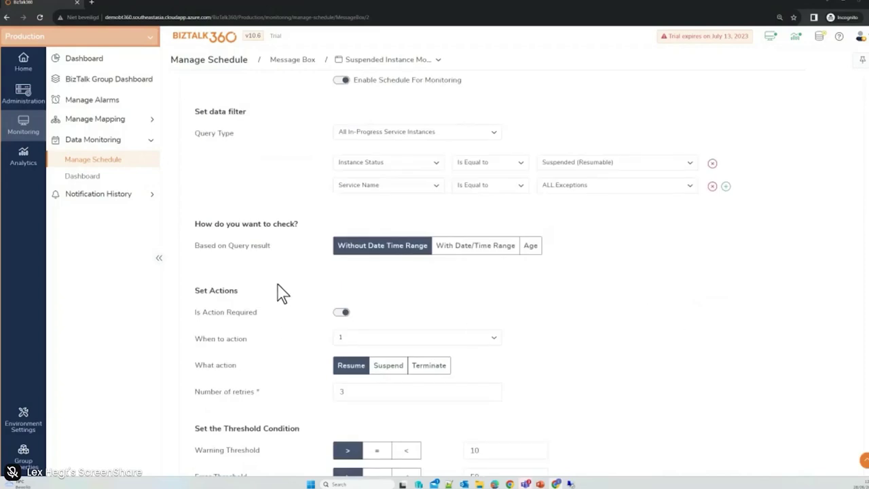
pyautogui.scroll(-2, 604, 319)
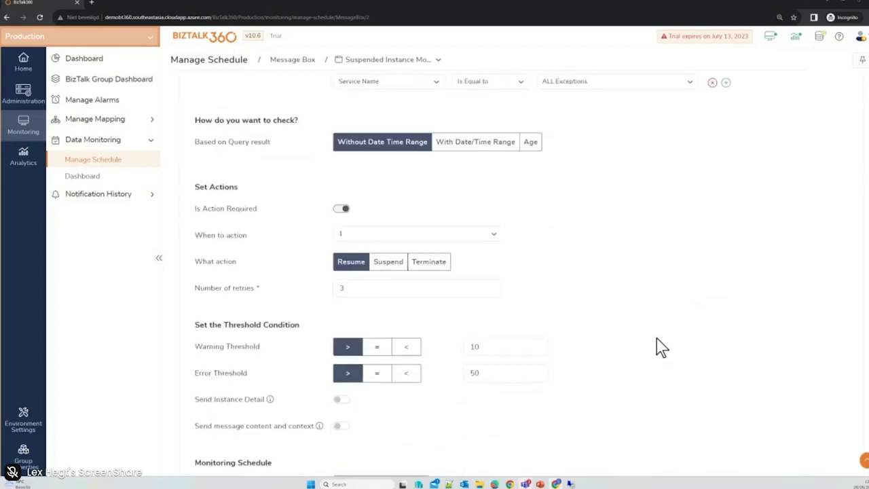
pyautogui.scroll(-2, 662, 347)
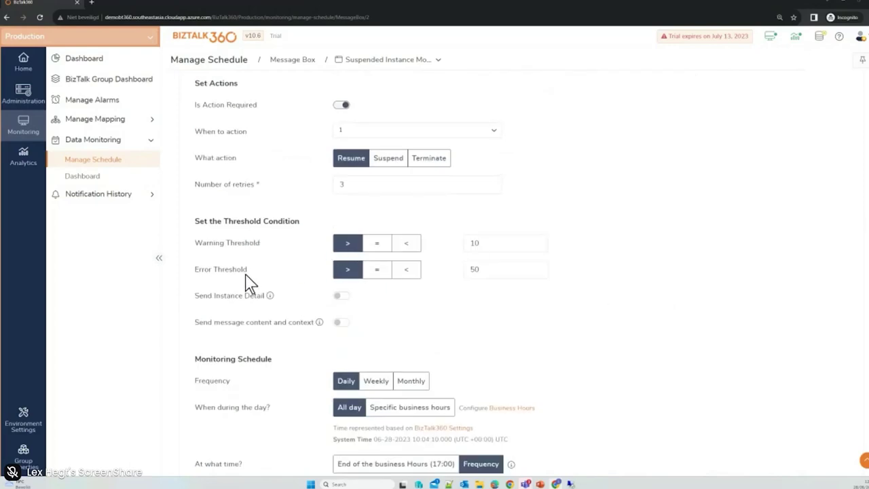
pyautogui.scroll(-2, 654, 326)
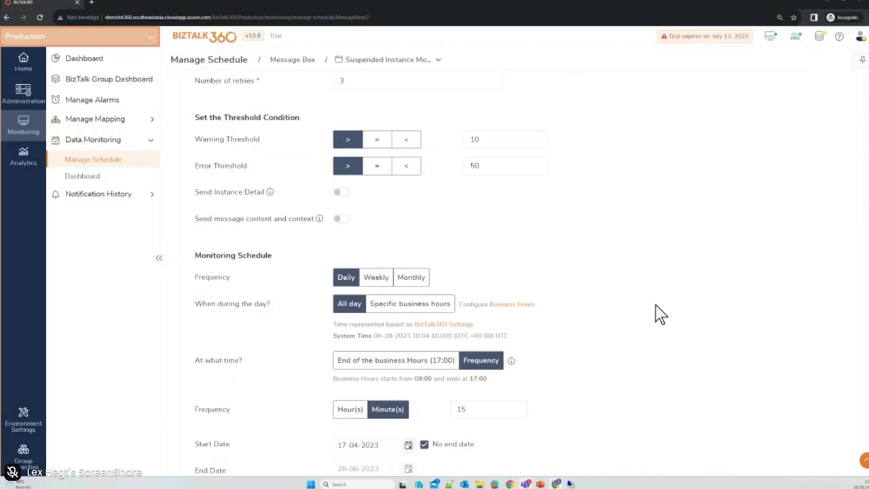
pyautogui.scroll(2, 660, 314)
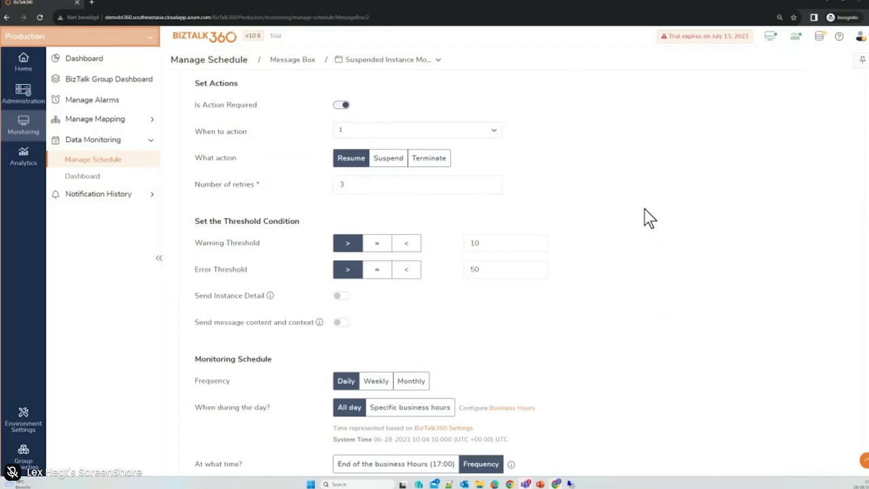
pyautogui.scroll(2, 650, 216)
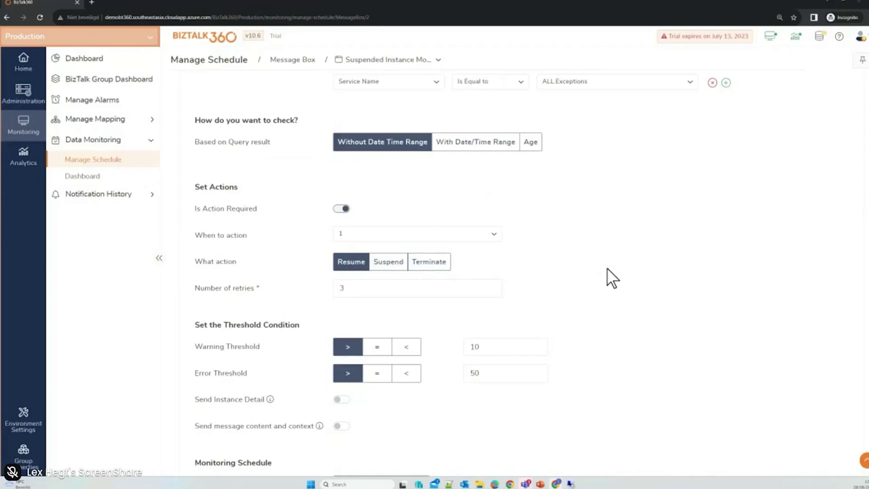
pyautogui.scroll(2, 607, 177)
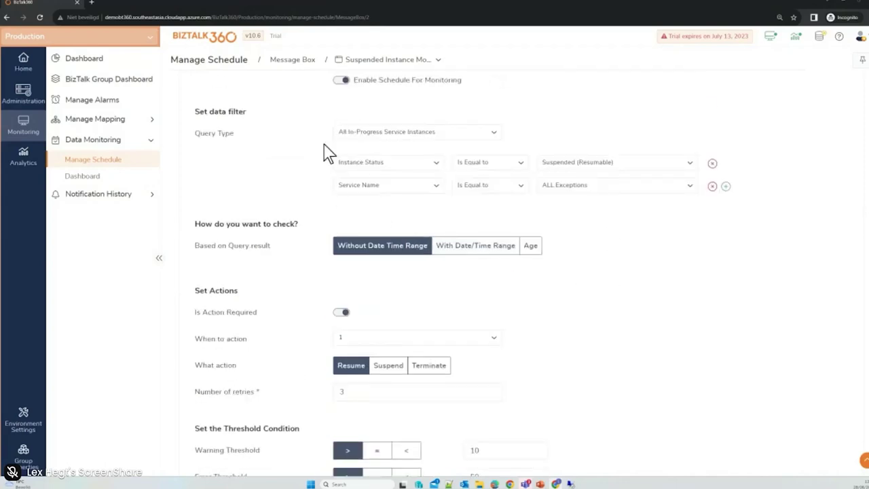
# Review the When to action choices for the suspended instance schedule and return to the schedule list without saving.
pyautogui.scroll(-1, 655, 305)
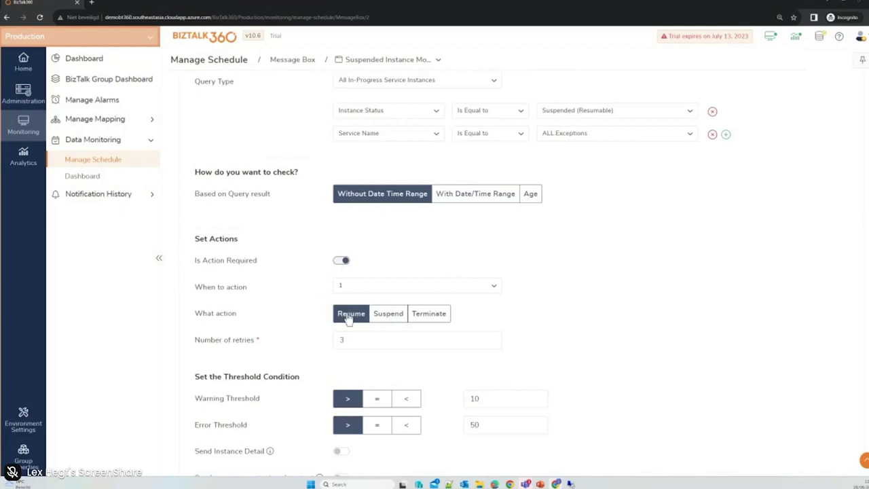
pyautogui.click(494, 288)
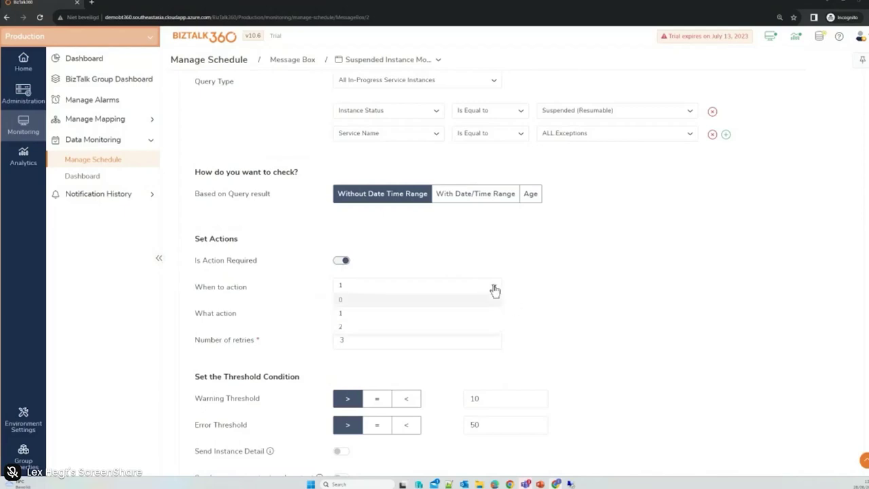
pyautogui.click(603, 293)
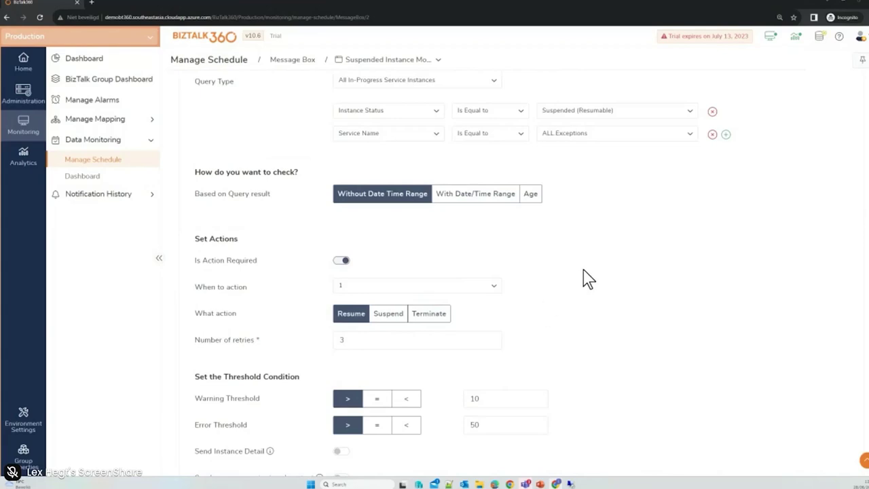
pyautogui.click(110, 165)
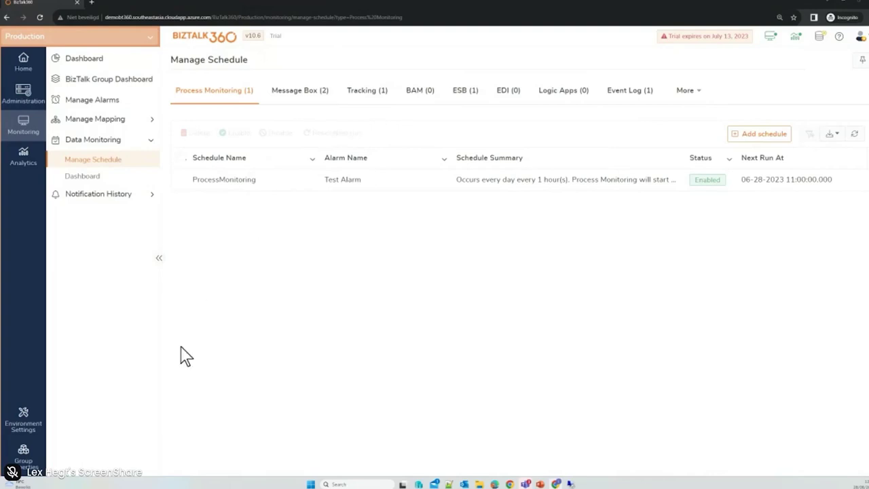
# Open Automated Tasks in the environment's administration settings and view the resource types offered for a new task configuration.
pyautogui.click(28, 426)
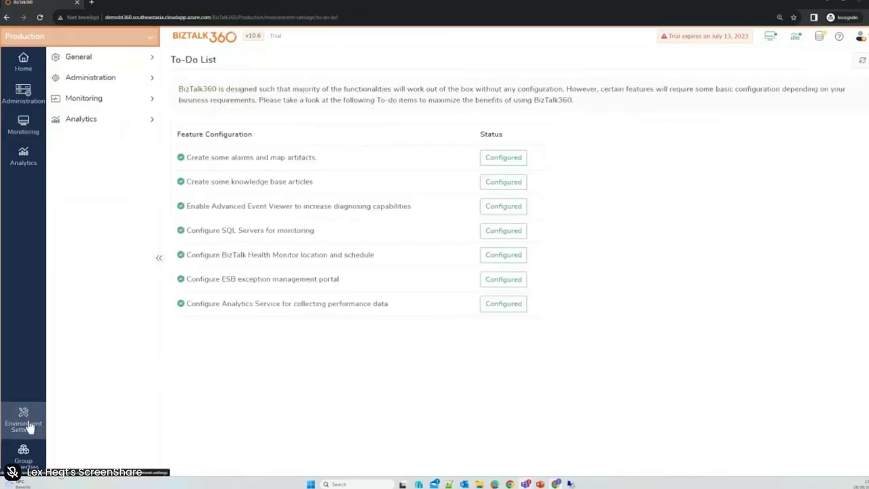
pyautogui.click(110, 80)
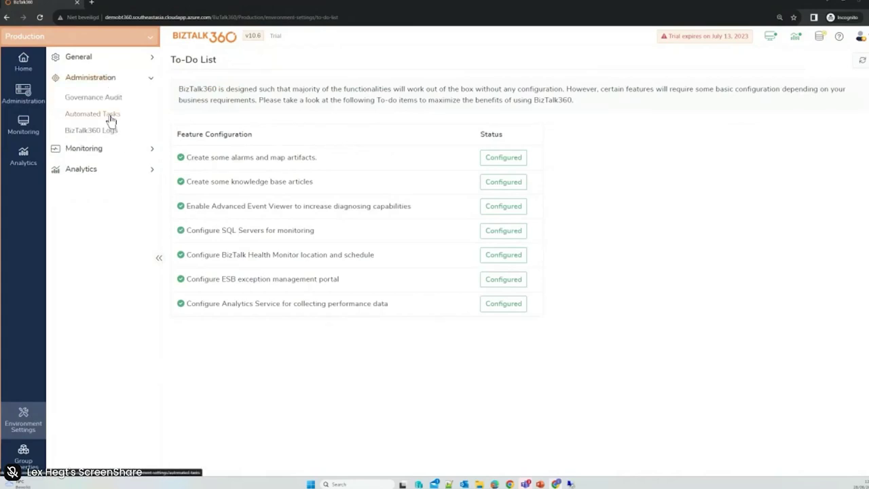
pyautogui.click(111, 120)
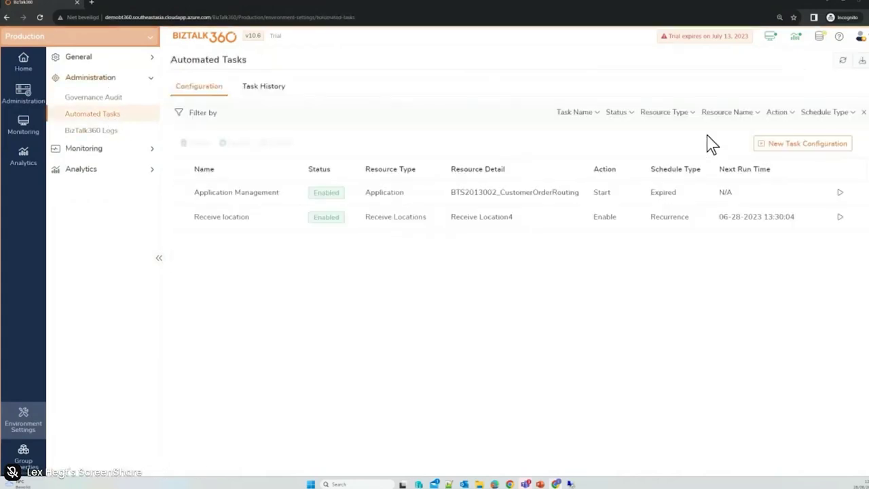
pyautogui.click(819, 151)
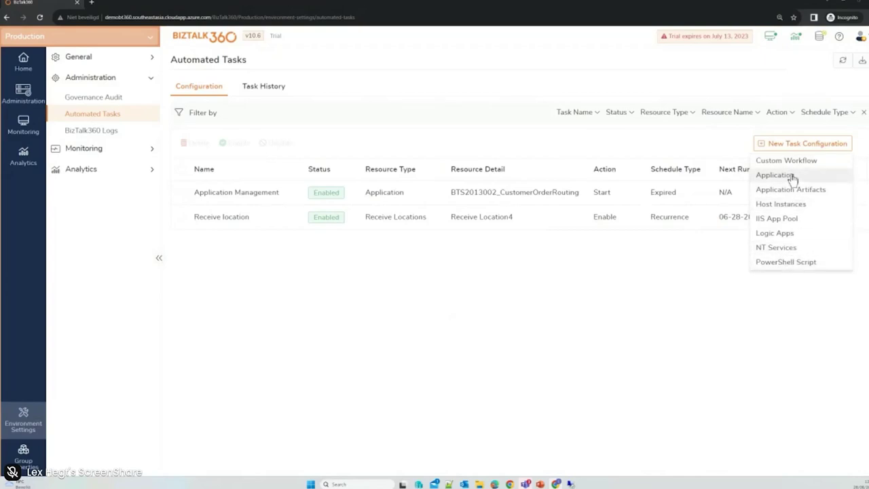
pyautogui.click(494, 142)
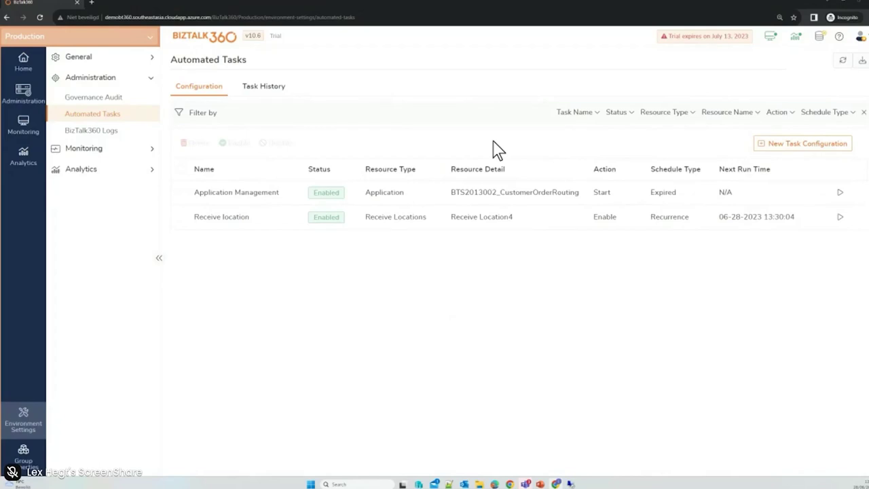